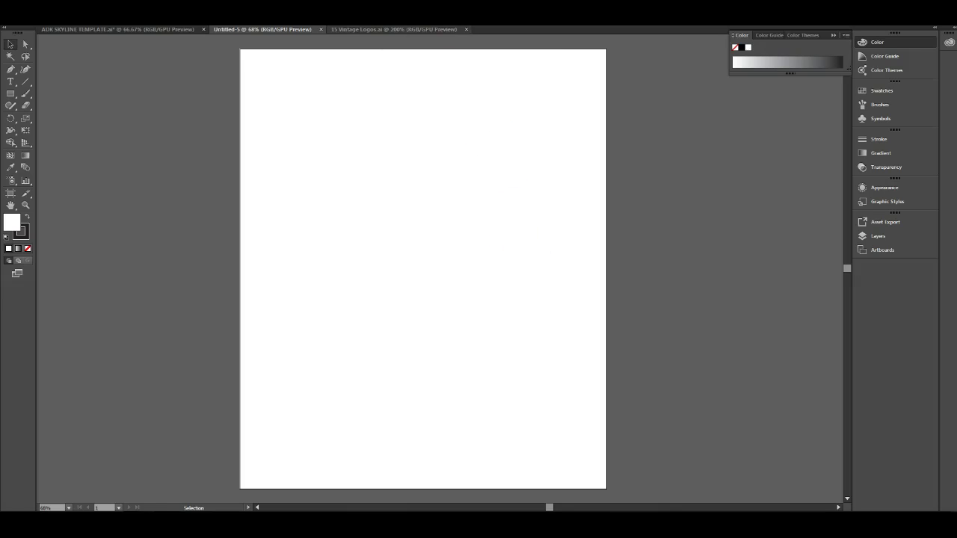
Look through the logo designs in the 15 Vintage Logos document to find one to reuse
click(394, 29)
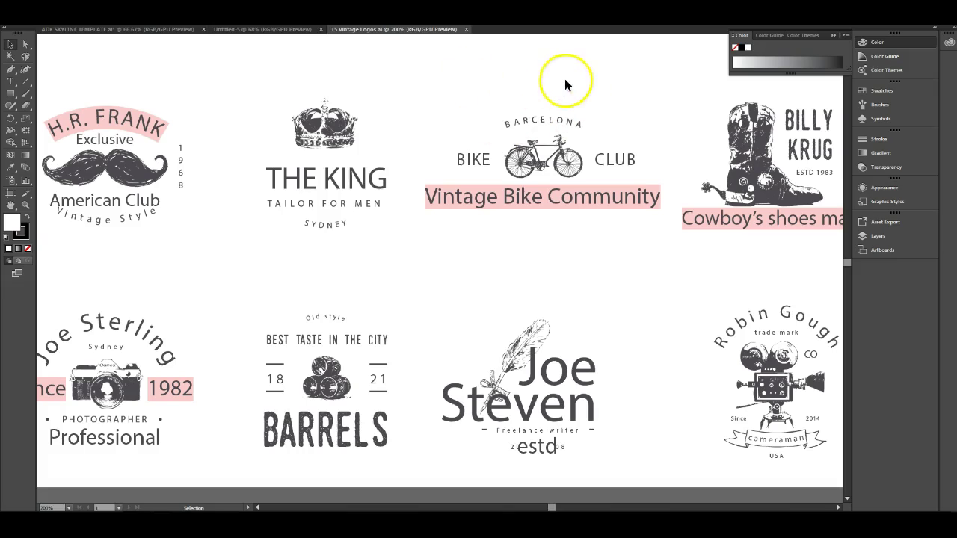
scroll(303, 181, down, 2)
scroll(312, 178, down, 10)
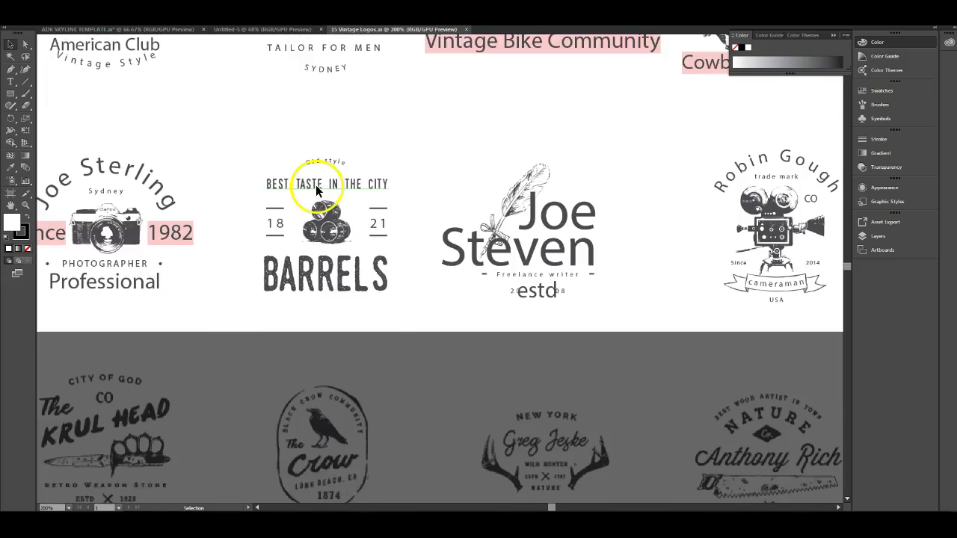
scroll(414, 243, down, 3)
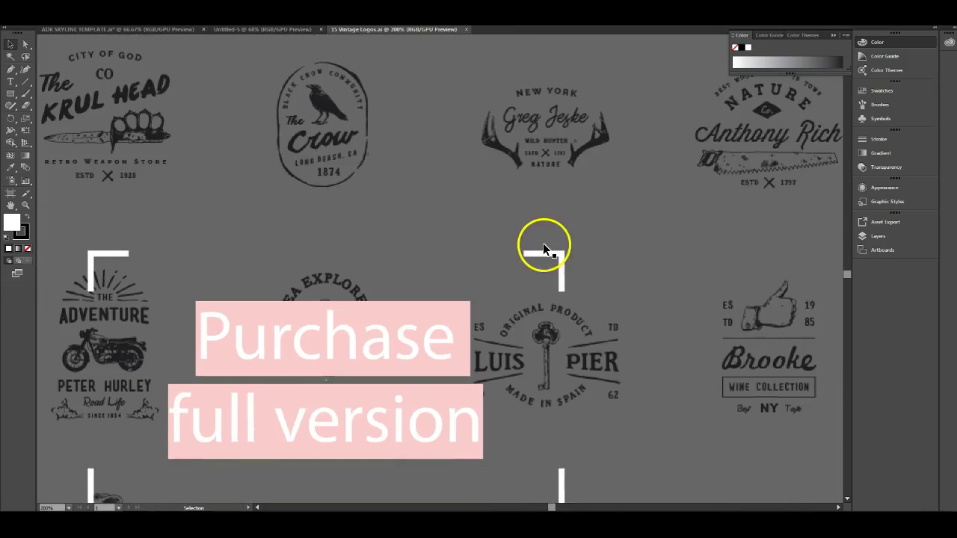
scroll(483, 242, down, 1)
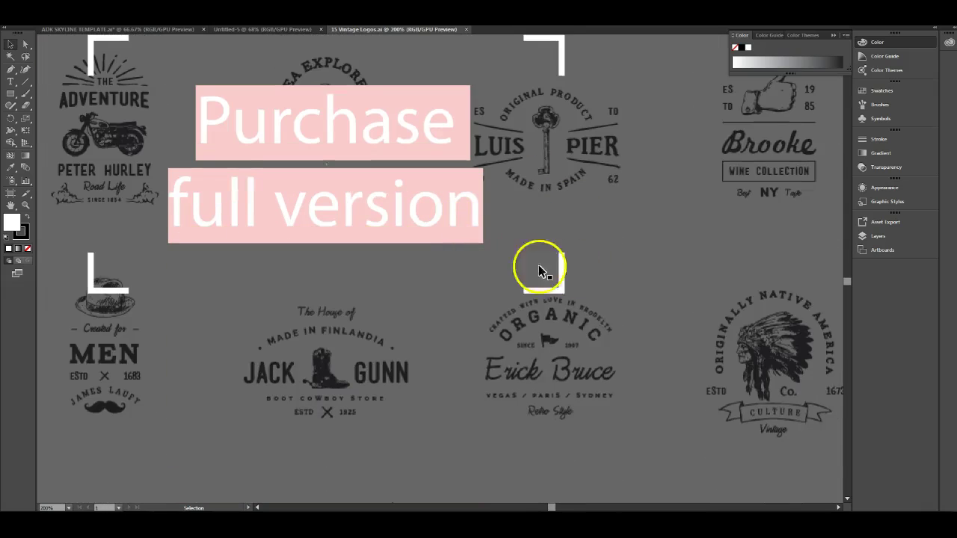
scroll(580, 266, up, 4)
scroll(711, 285, up, 8)
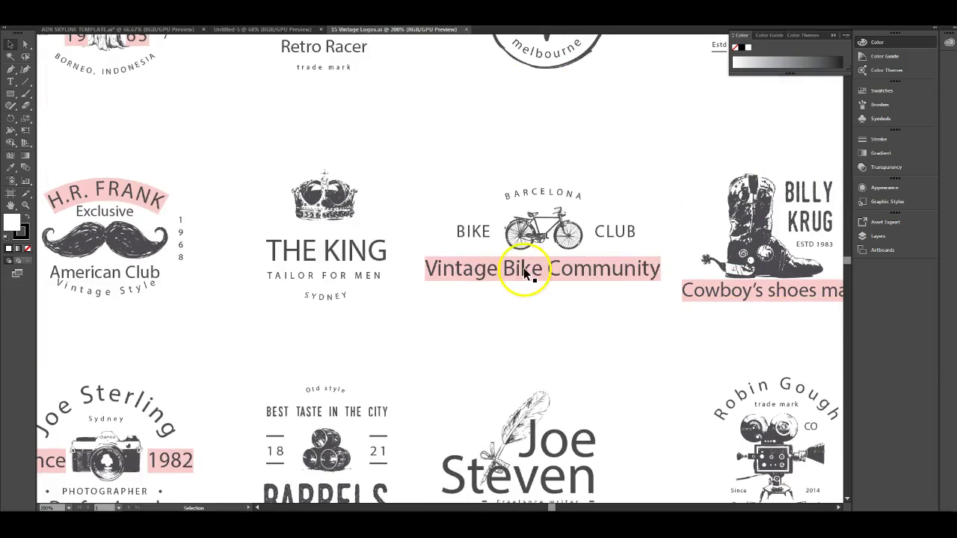
scroll(452, 254, down, 7)
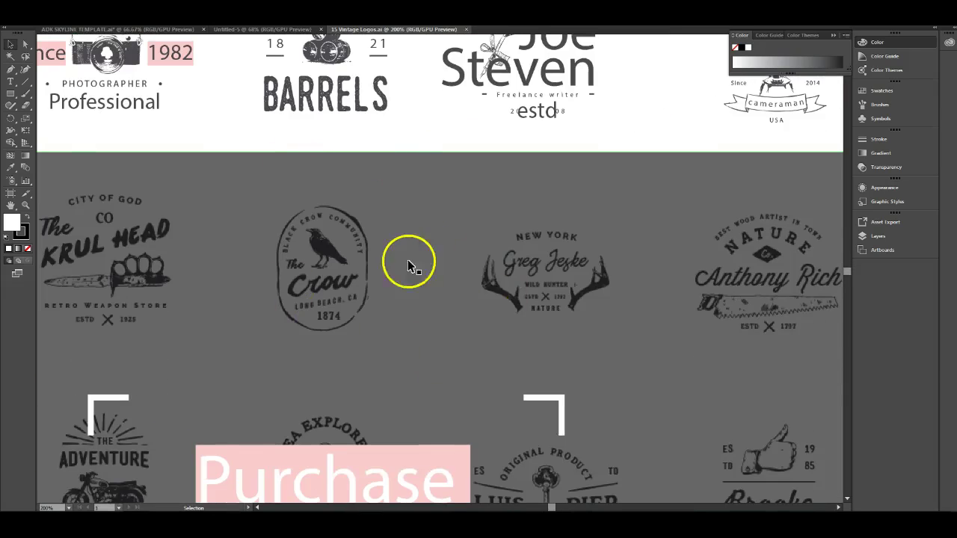
scroll(408, 265, down, 3)
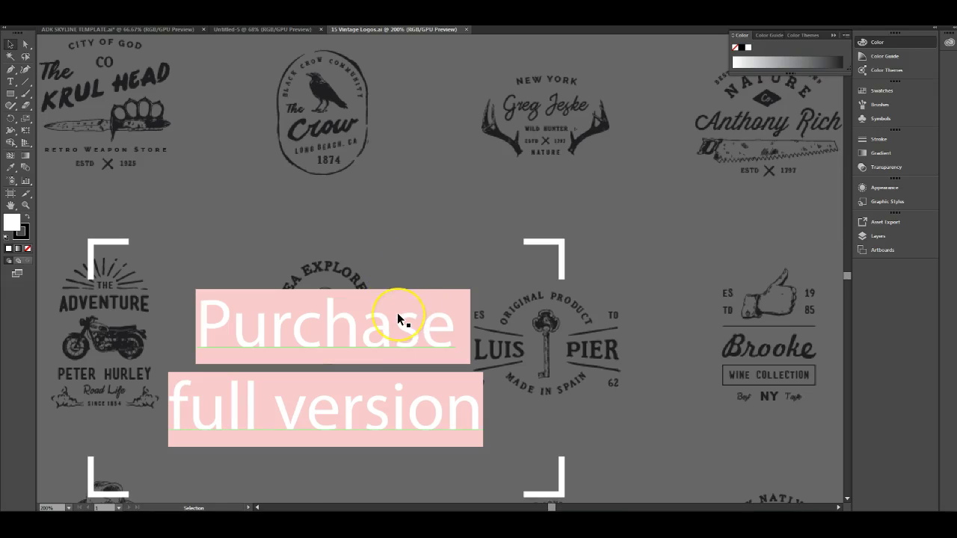
scroll(397, 314, down, 2)
scroll(397, 315, down, 2)
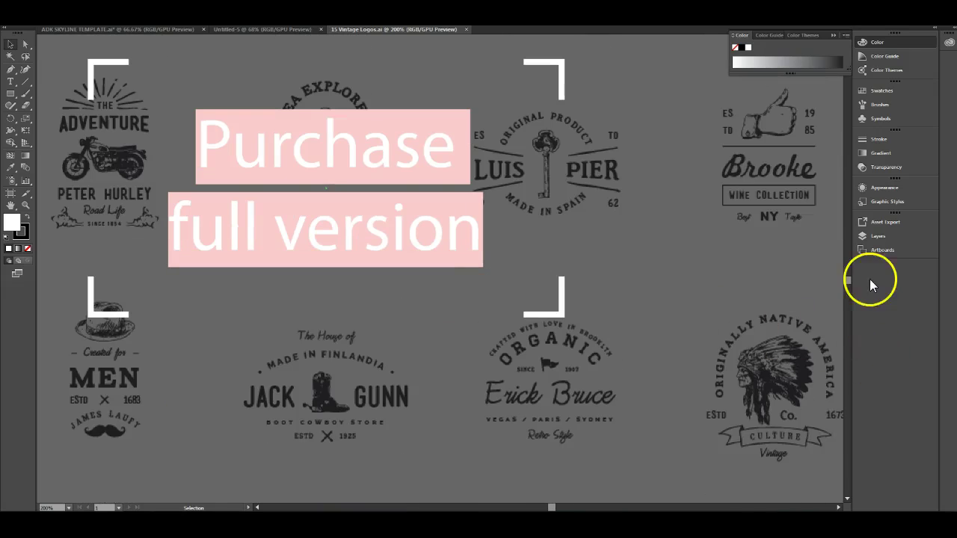
drag(848, 281, 840, 183)
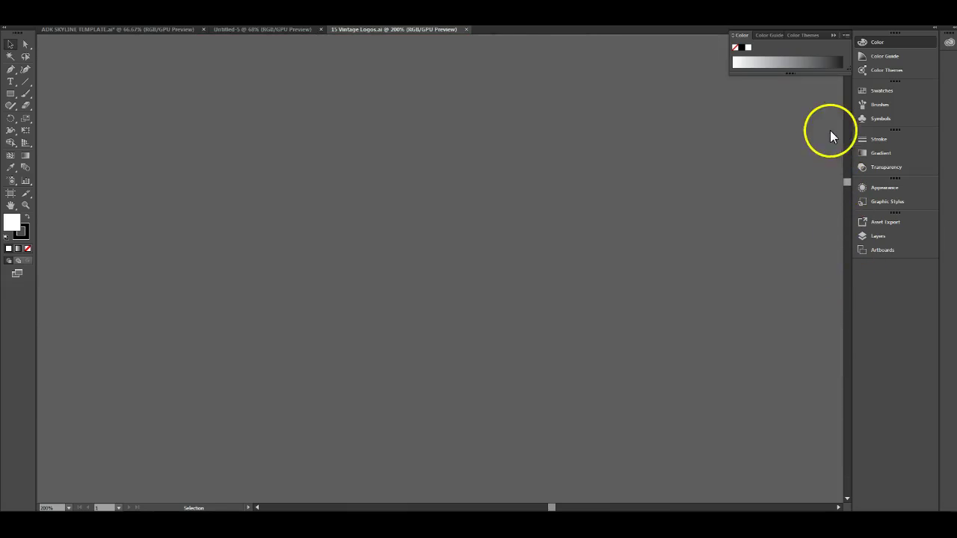
scroll(765, 259, down, 5)
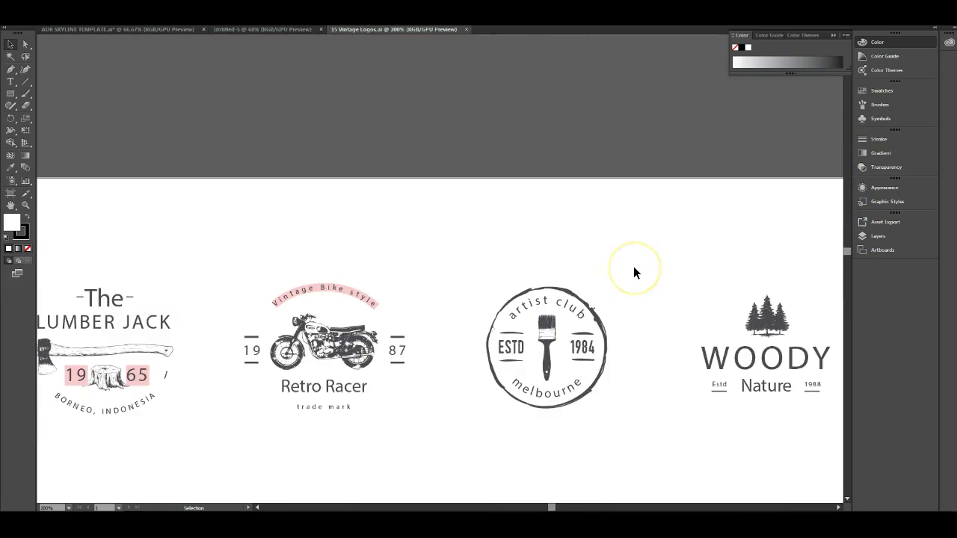
alt+scroll(634, 266, down, 2)
alt+scroll(635, 271, down, 2)
alt+scroll(635, 272, up, 1)
scroll(634, 342, up, 1)
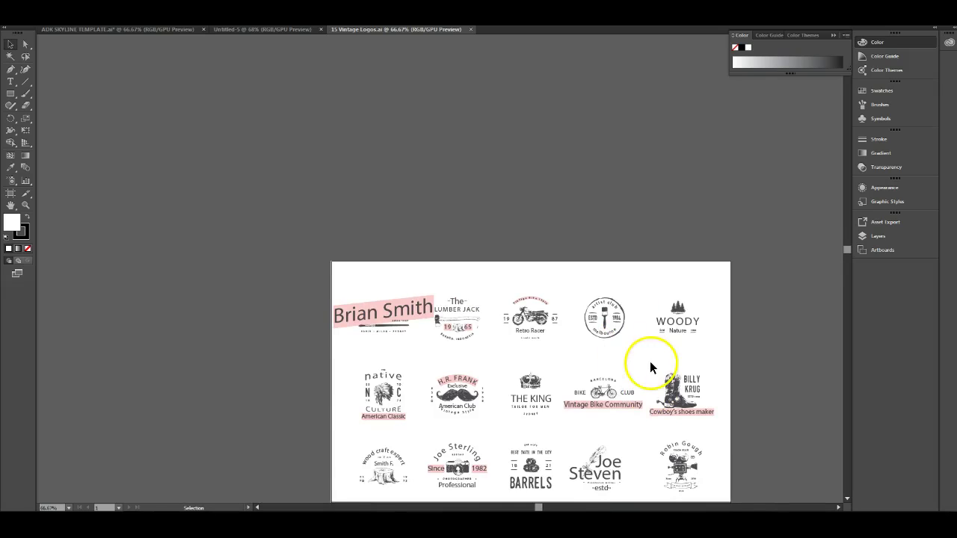
scroll(648, 352, down, 2)
scroll(673, 333, up, 1)
alt+scroll(666, 344, up, 1)
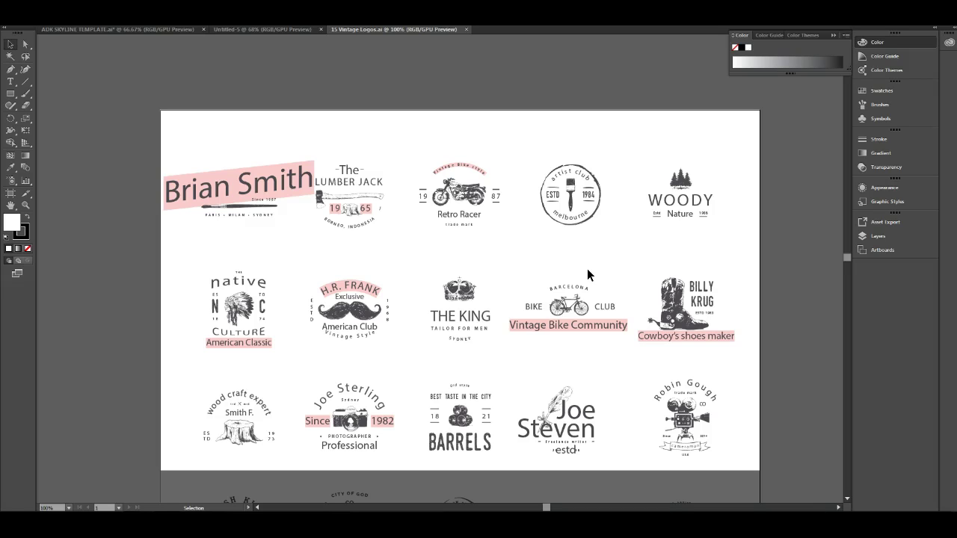
alt+scroll(468, 196, up, 2)
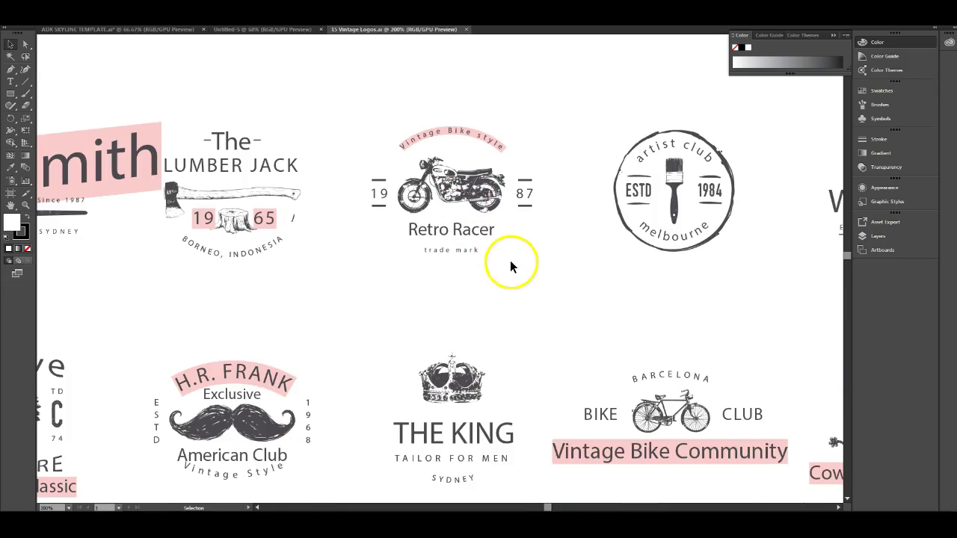
Copy the THE KING crown logo from the 15 Vintage Logos document and paste it into the Untitled-5 document
scroll(505, 266, down, 1)
scroll(524, 321, down, 1)
drag(469, 322, 516, 415)
mouse_move(476, 294)
mouse_down()
mouse_move(455, 211)
mouse_move(467, 205)
mouse_move(458, 294)
mouse_up()
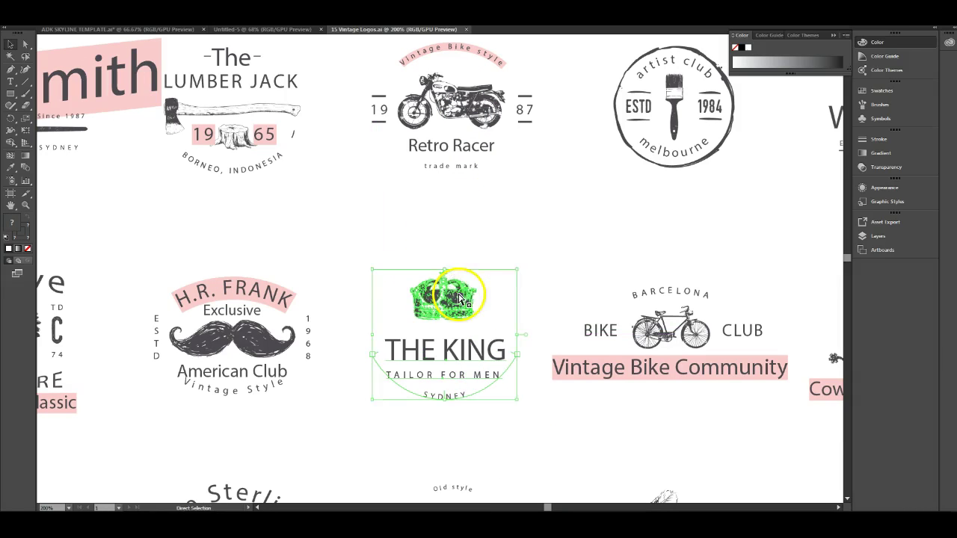
click(466, 294)
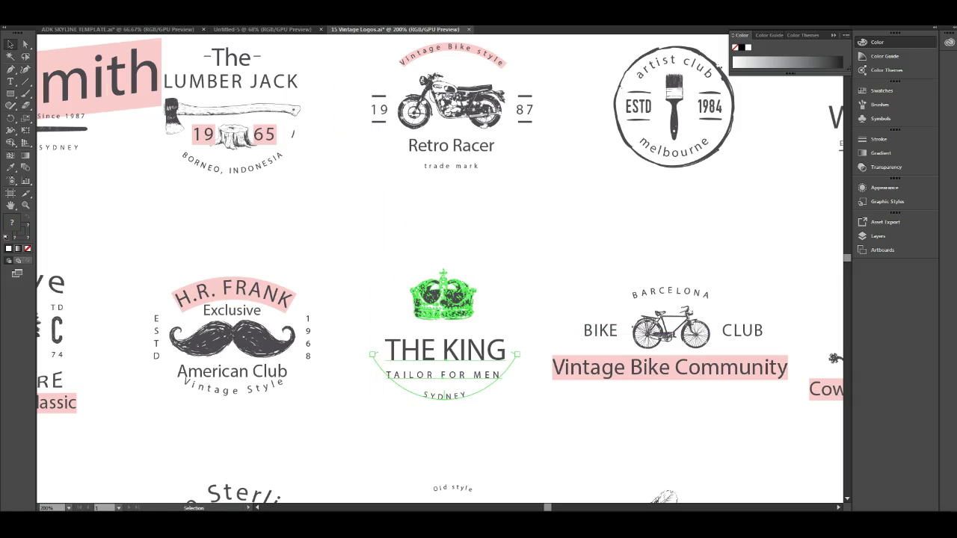
click(237, 29)
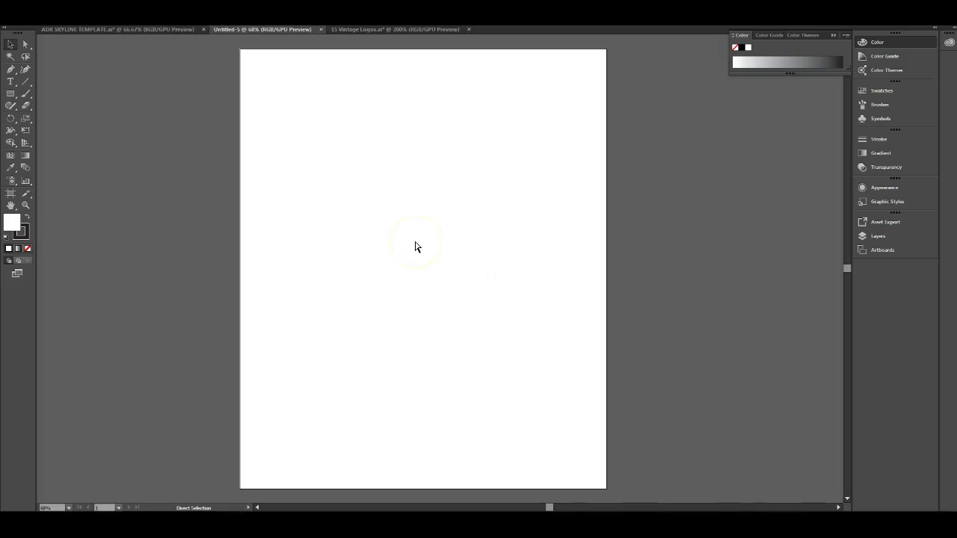
key(ctrl+v)
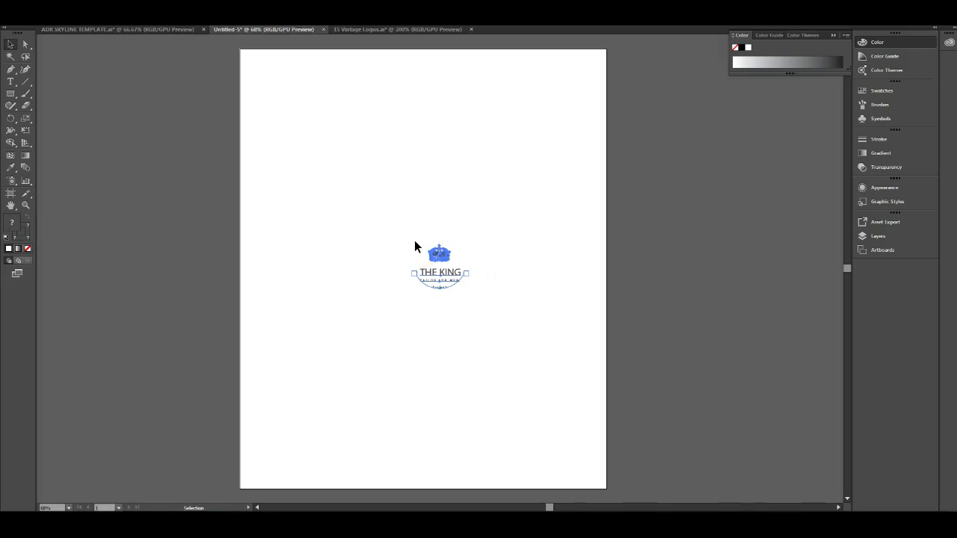
Fill the pasted crown logo with black, enlarge it and place it in the upper half of the artboard
drag(439, 251, 427, 220)
click(741, 47)
click(481, 223)
drag(352, 175, 576, 365)
drag(466, 214, 407, 121)
click(570, 205)
drag(353, 88, 485, 172)
click(532, 148)
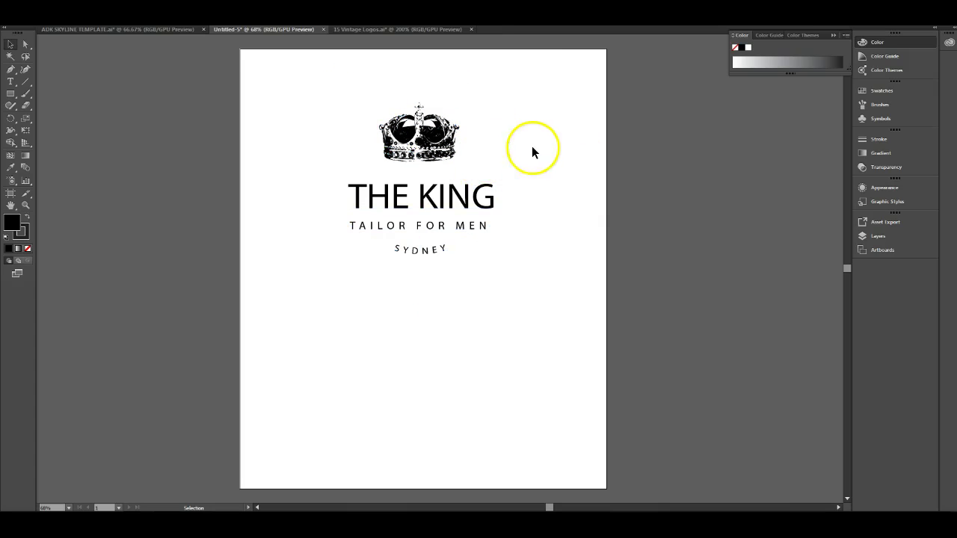
Scale the whole logo up proportionally until it spans nearly the full artboard width
drag(544, 266, 339, 188)
drag(523, 297, 295, 81)
drag(508, 254, 603, 356)
drag(493, 196, 418, 149)
drag(527, 311, 561, 325)
drag(427, 149, 449, 163)
drag(584, 341, 602, 361)
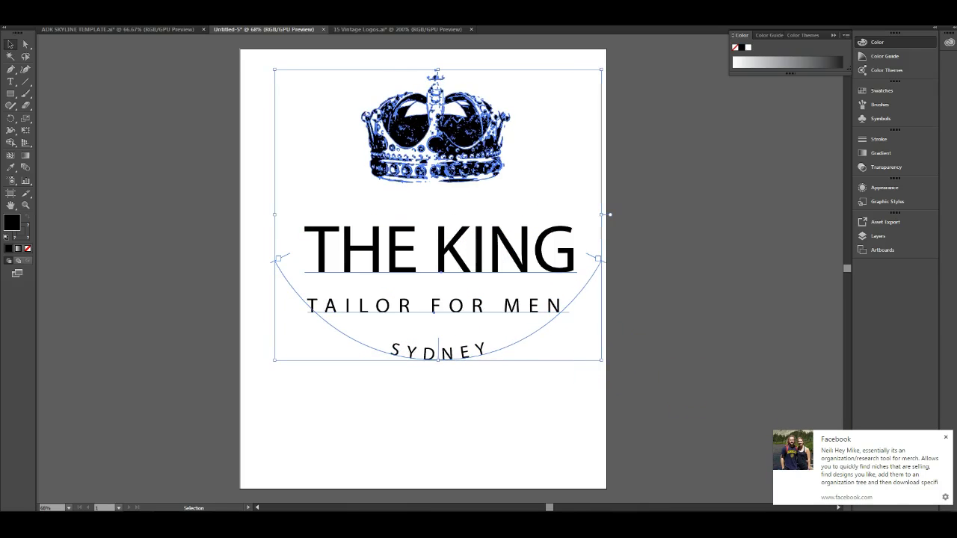
click(946, 437)
mouse_move(274, 362)
mouse_down()
mouse_move(250, 367)
mouse_move(259, 367)
mouse_up()
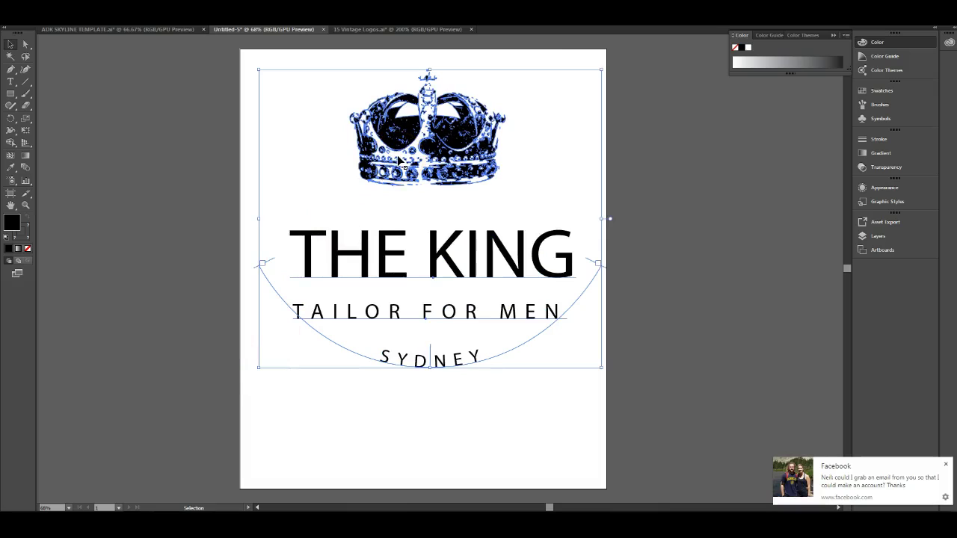
drag(399, 159, 396, 159)
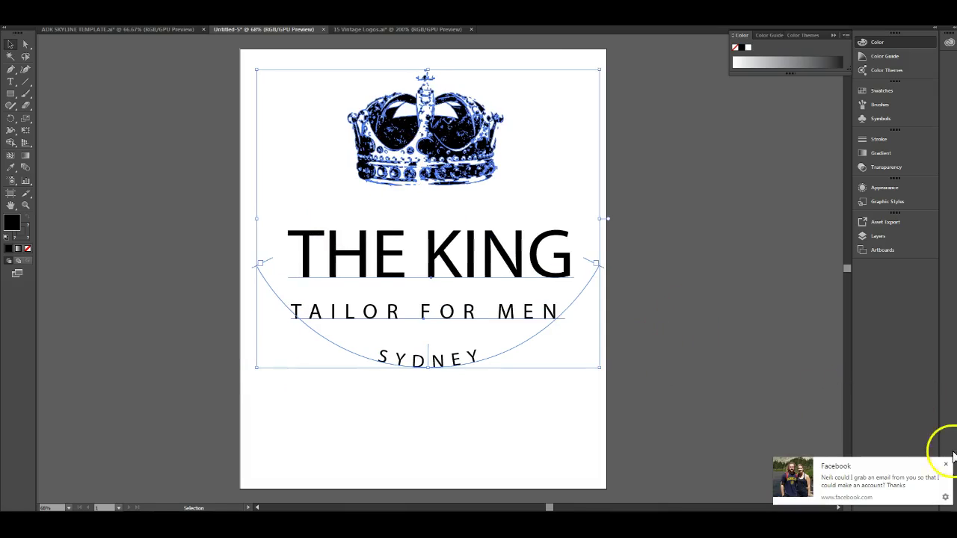
click(395, 465)
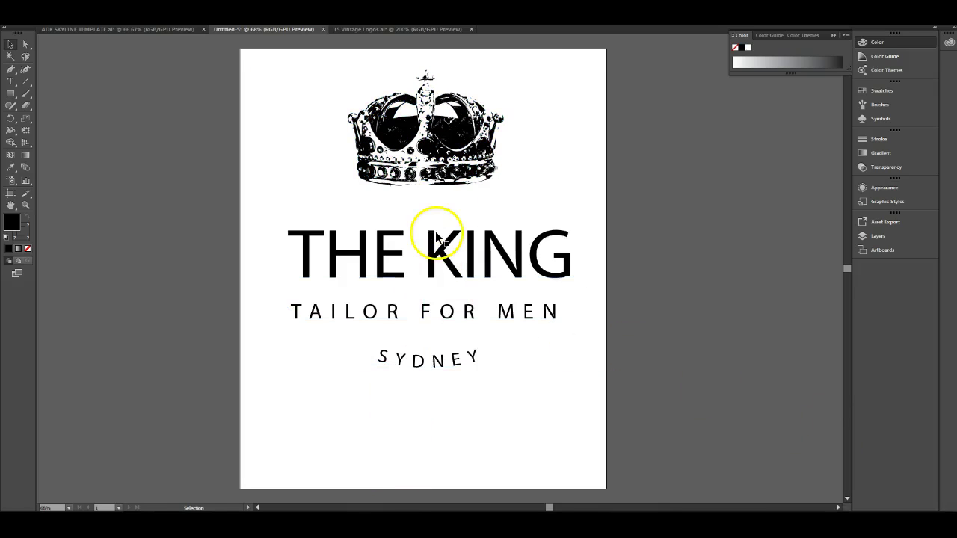
Center the logo horizontally on the artboard and move it up close to the artboard's upper edge
click(431, 159)
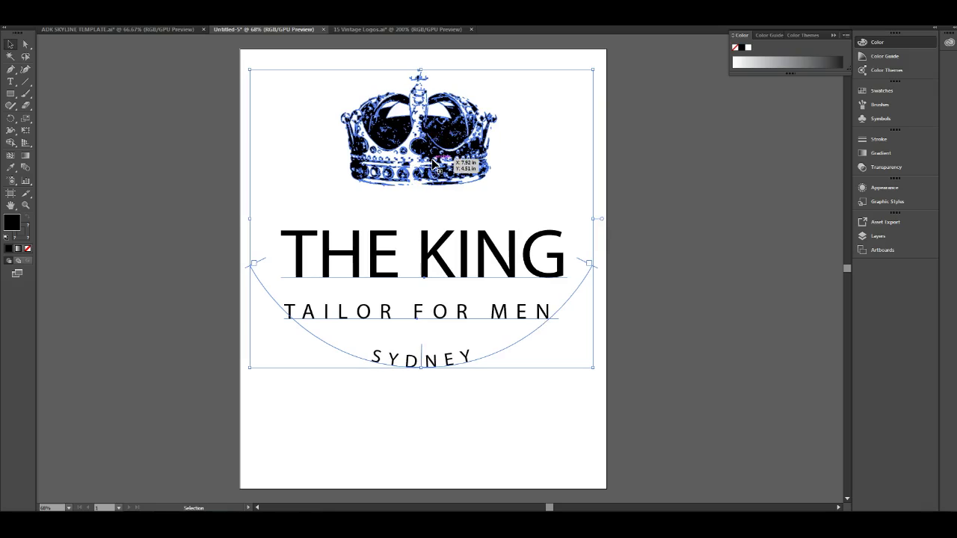
drag(432, 159, 433, 160)
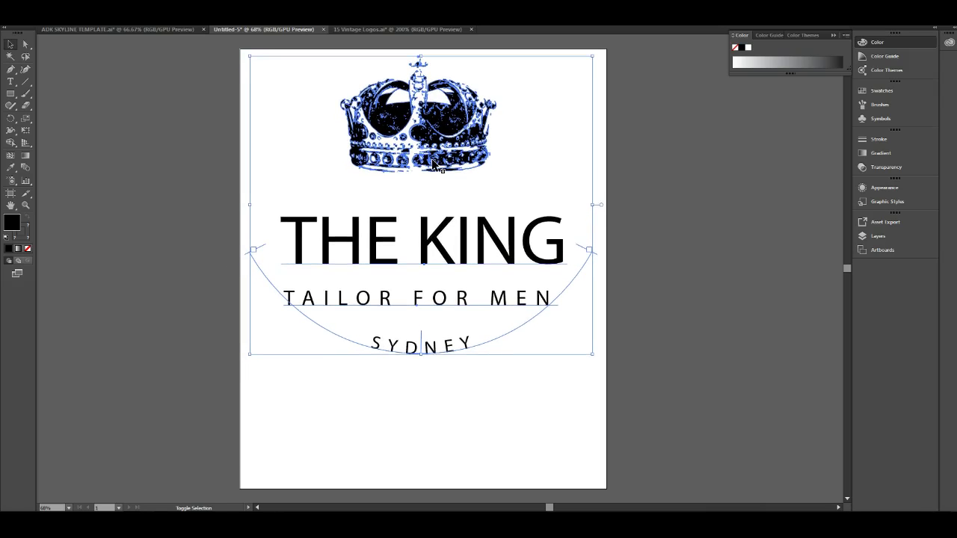
drag(432, 160, 432, 159)
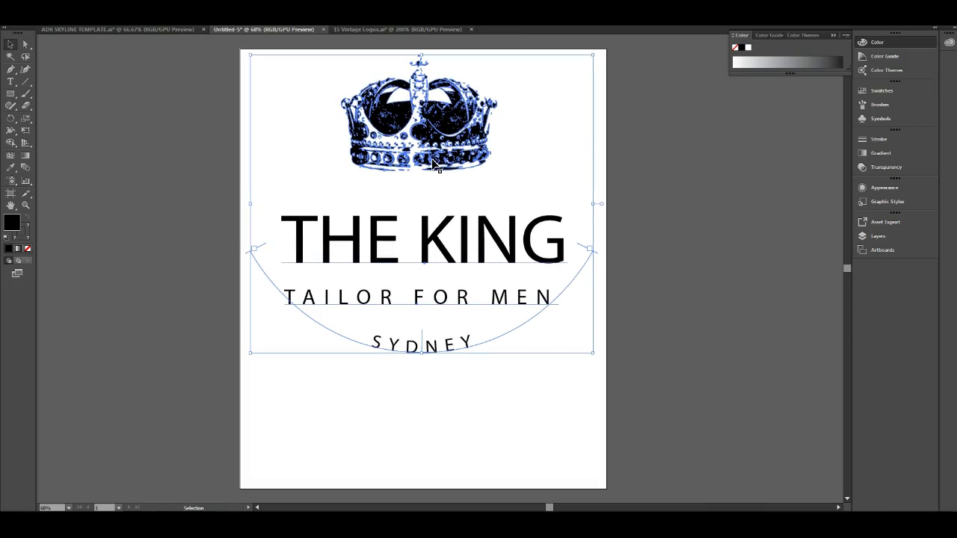
click(453, 374)
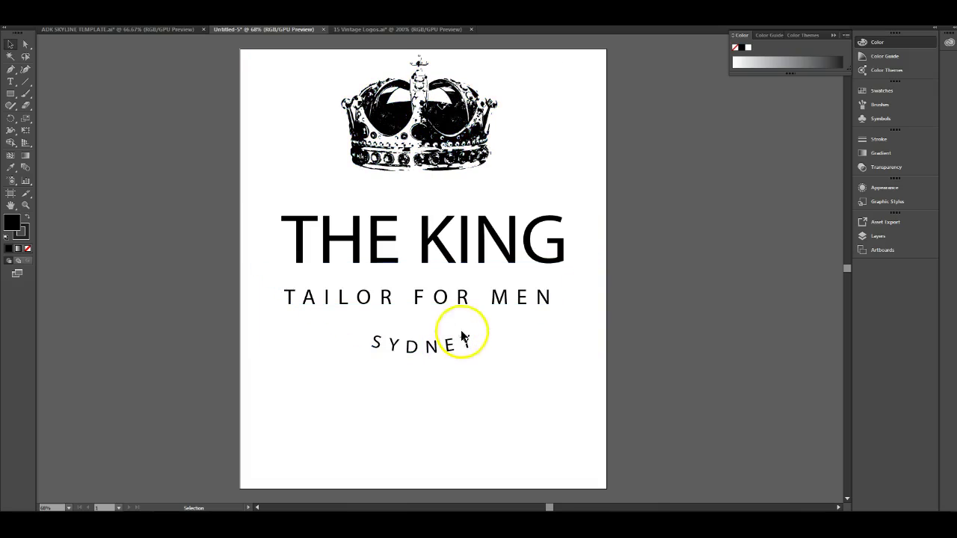
Ungroup the logo so the crown and each text line are separate objects
drag(311, 107, 589, 377)
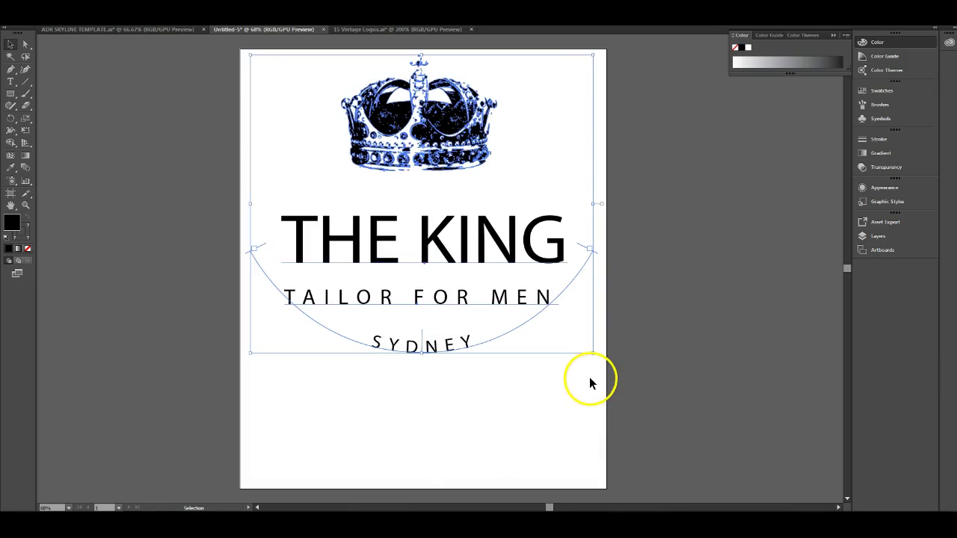
click(556, 391)
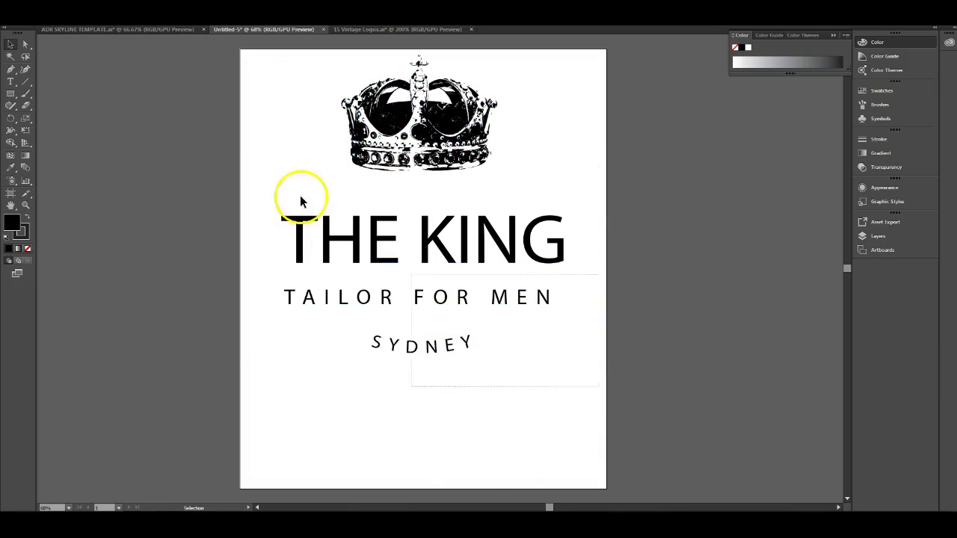
click(440, 119)
right_click(442, 119)
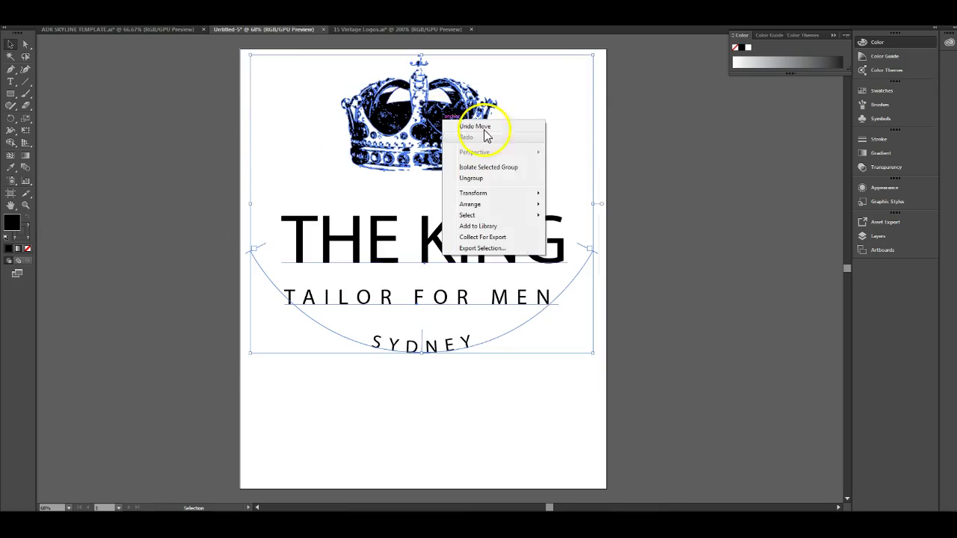
click(509, 179)
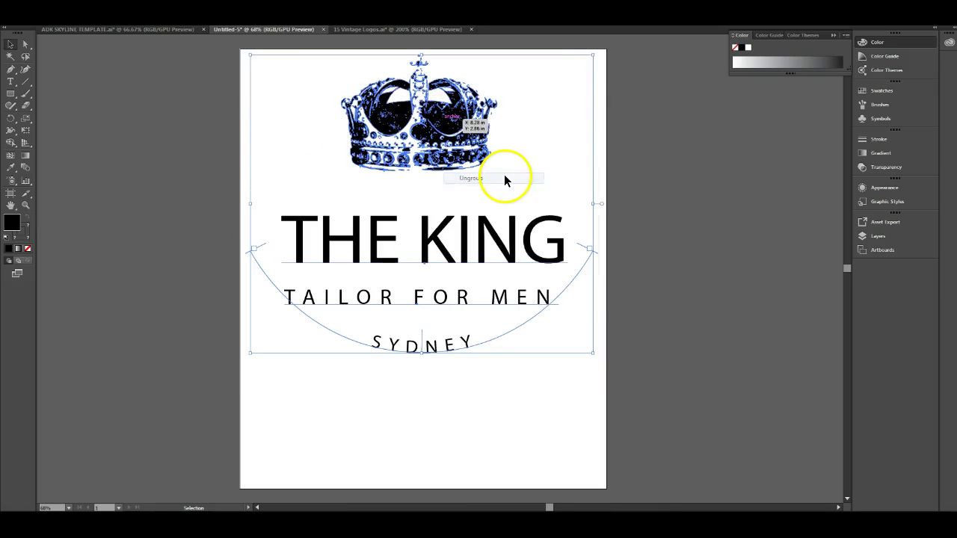
click(508, 468)
Check that the crown, THE KING, TAILOR FOR MEN and SYDNEY can each be selected separately
click(454, 168)
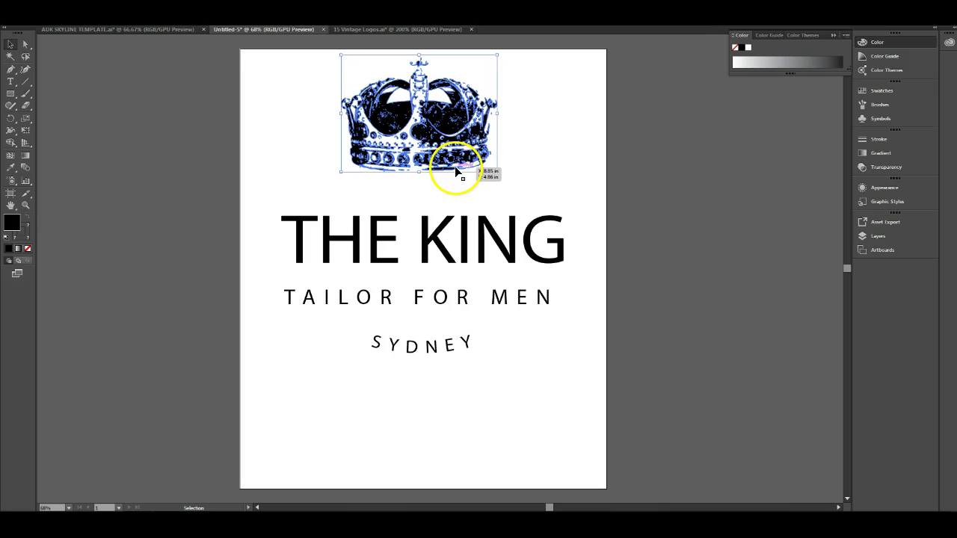
click(376, 256)
click(394, 307)
click(405, 351)
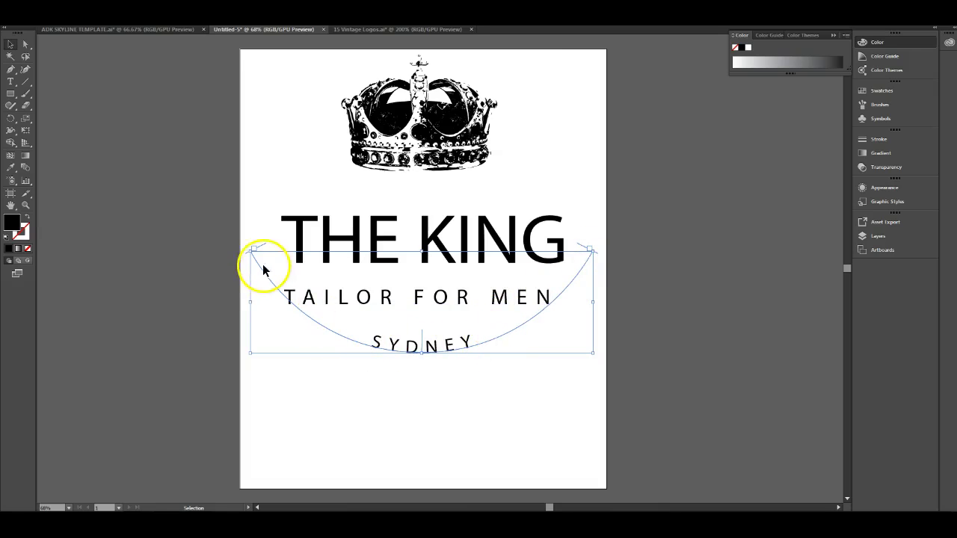
click(430, 401)
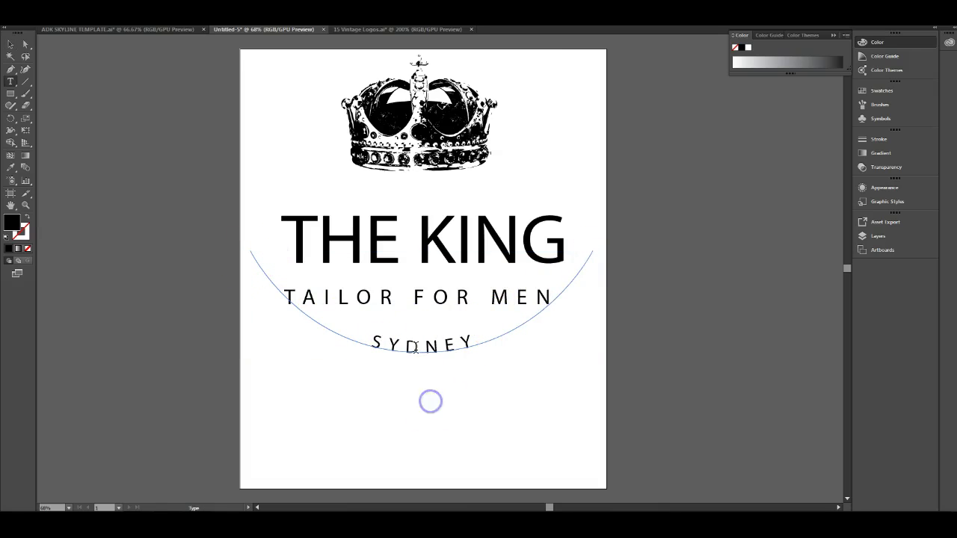
Place the text cursor at the end of the curved SYDNEY line with the Type tool, answering the legacy type prompt
key(t)
click(431, 346)
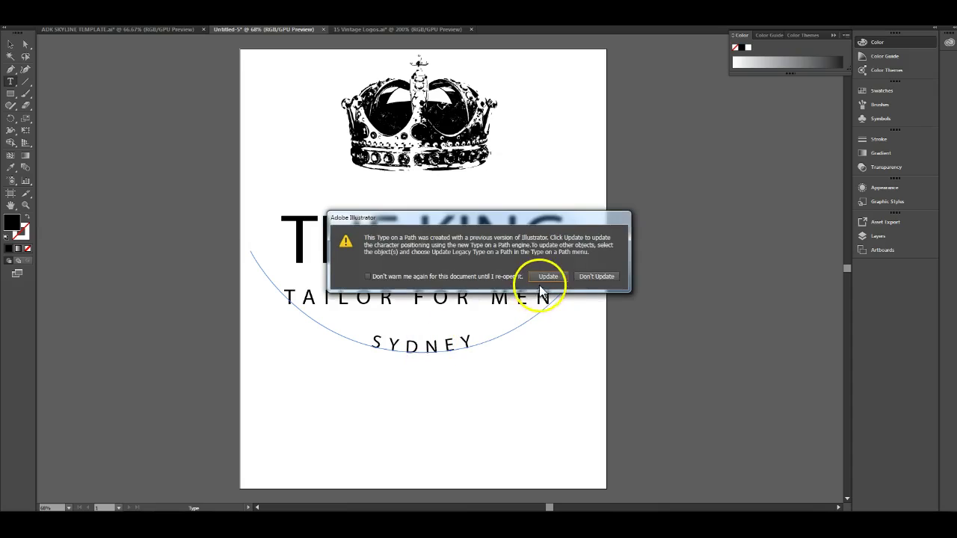
click(584, 276)
click(477, 343)
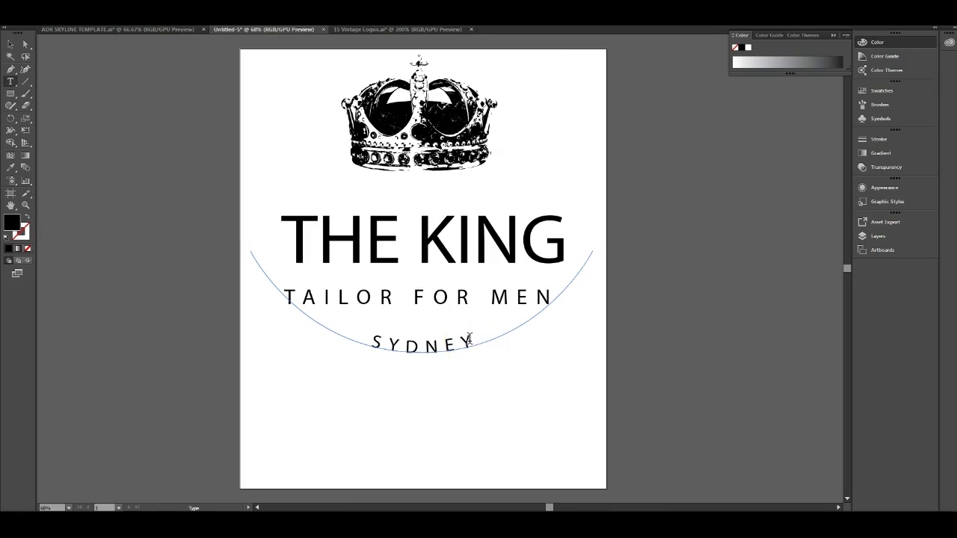
mouse_move(470, 341)
mouse_down()
mouse_move(438, 356)
mouse_move(471, 341)
mouse_up()
Try replacing the final Y of SYDNEY with a run of g letters along the curve
key(BackSpace)
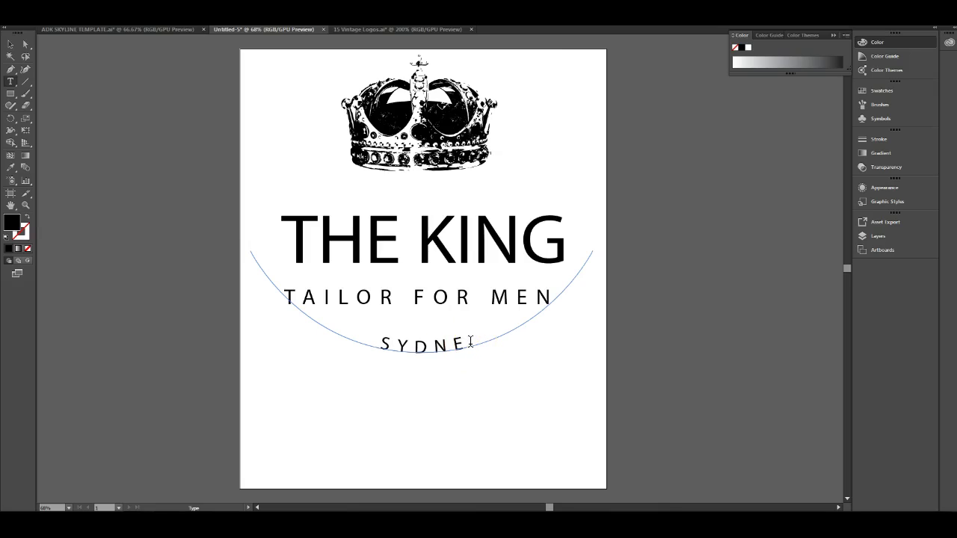
text(ggfggggg)
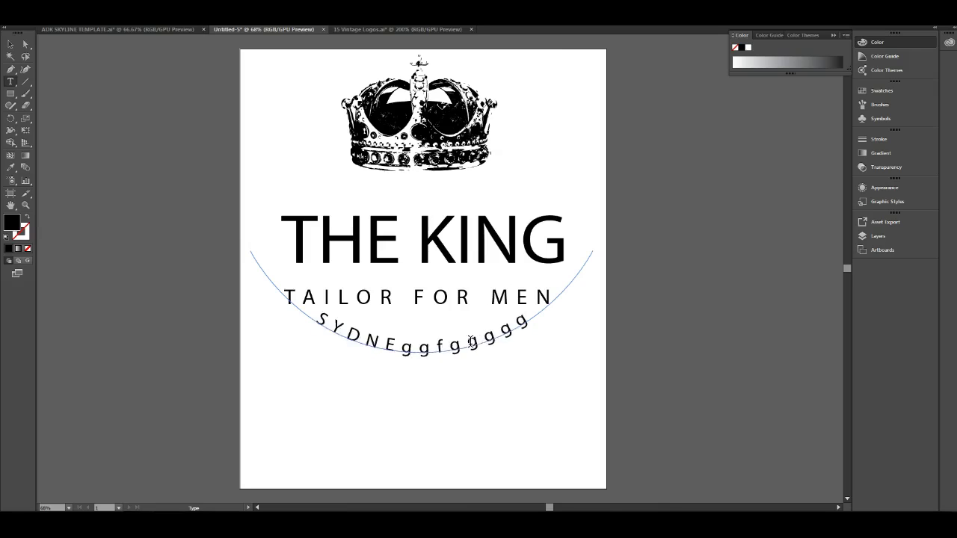
text(ggggg)
Delete every character of the curved line below TAILOR FOR MEN and leave text editing
key(BackSpace)
key(BackSpace)
key(BackSpace)
key(BackSpace)
key(BackSpace)
key(BackSpace)
key(BackSpace)
key(BackSpace)
key(BackSpace)
key(BackSpace)
key(BackSpace)
key(BackSpace)
key(BackSpace)
key(BackSpace)
key(BackSpace)
key(BackSpace)
key(BackSpace)
key(BackSpace)
click(454, 359)
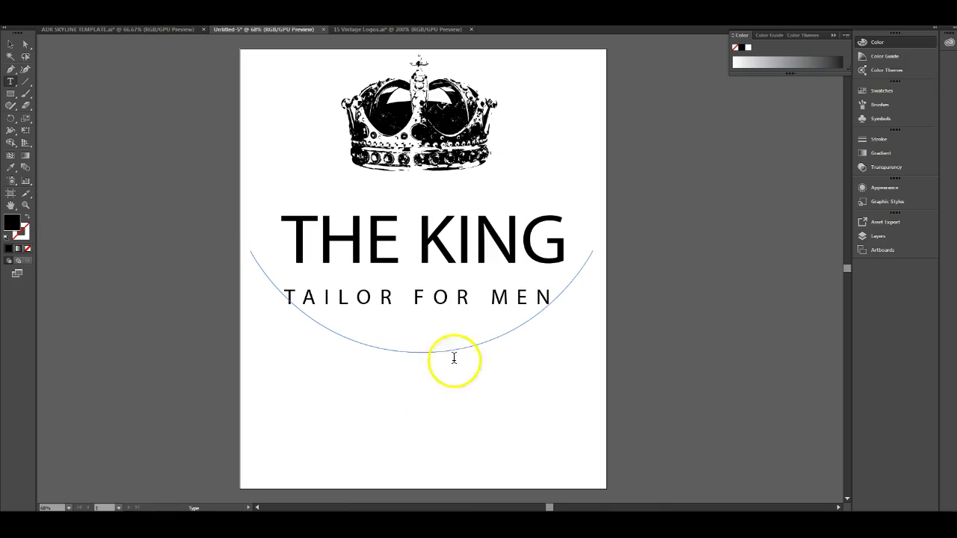
key(Escape)
click(440, 410)
click(444, 353)
click(441, 379)
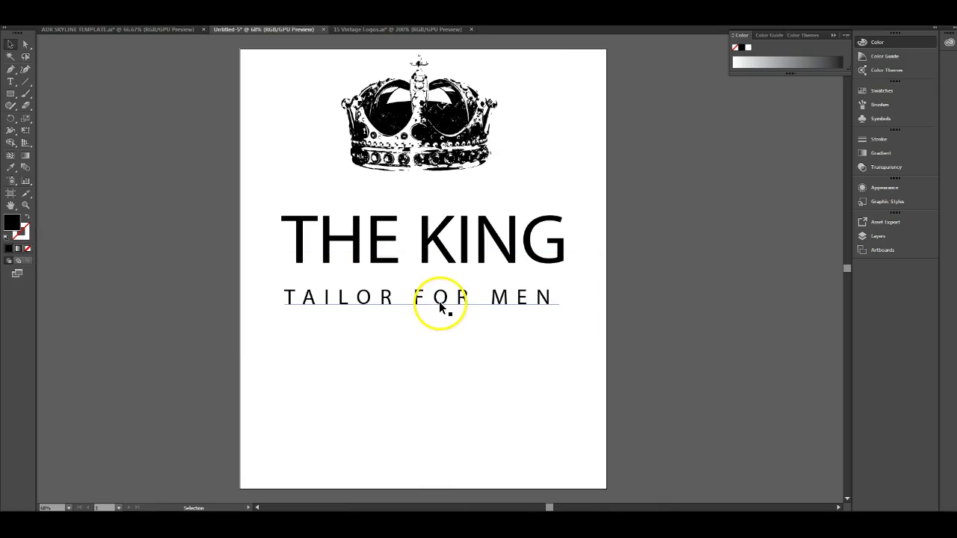
Select the crown, THE KING and TAILOR FOR MEN together and fill them with black
click(457, 239)
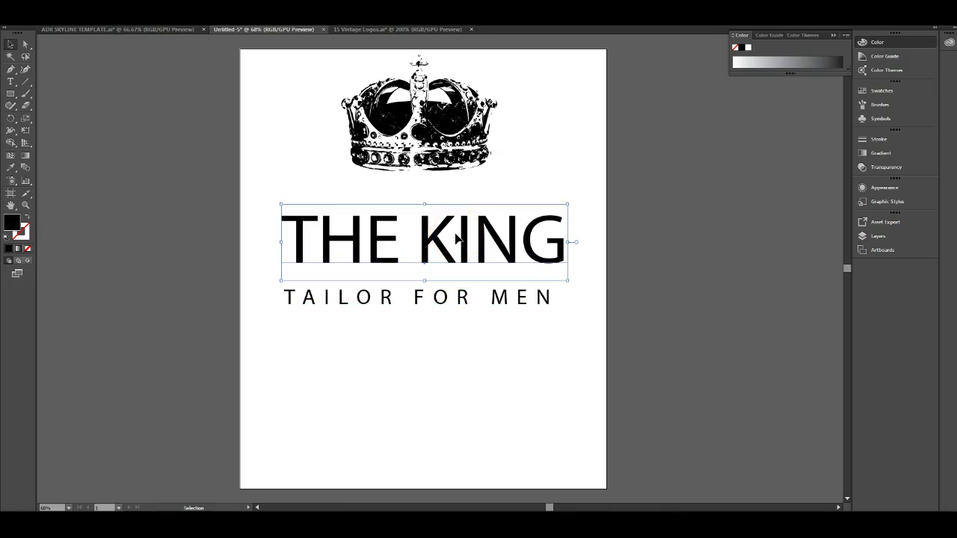
drag(603, 337, 529, 364)
key(a)
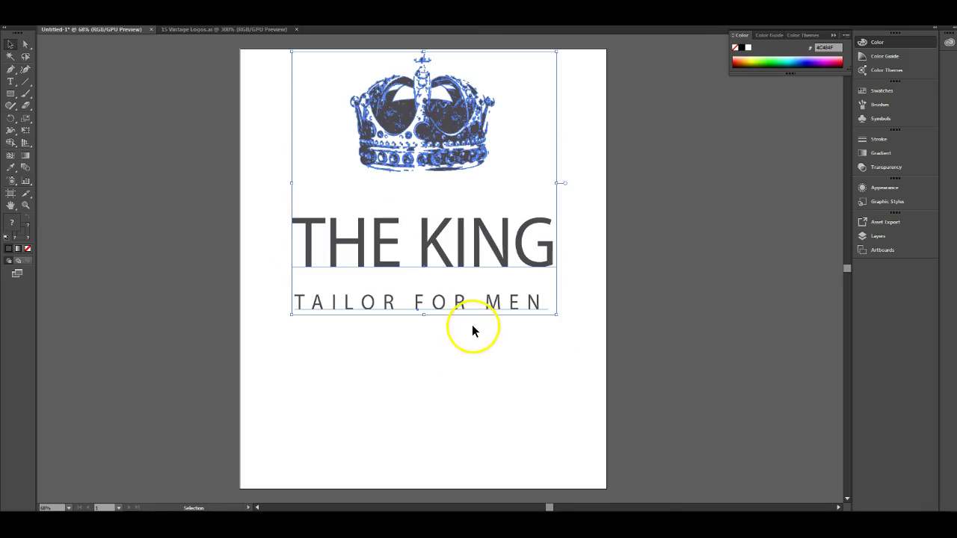
click(461, 336)
drag(568, 365, 343, 74)
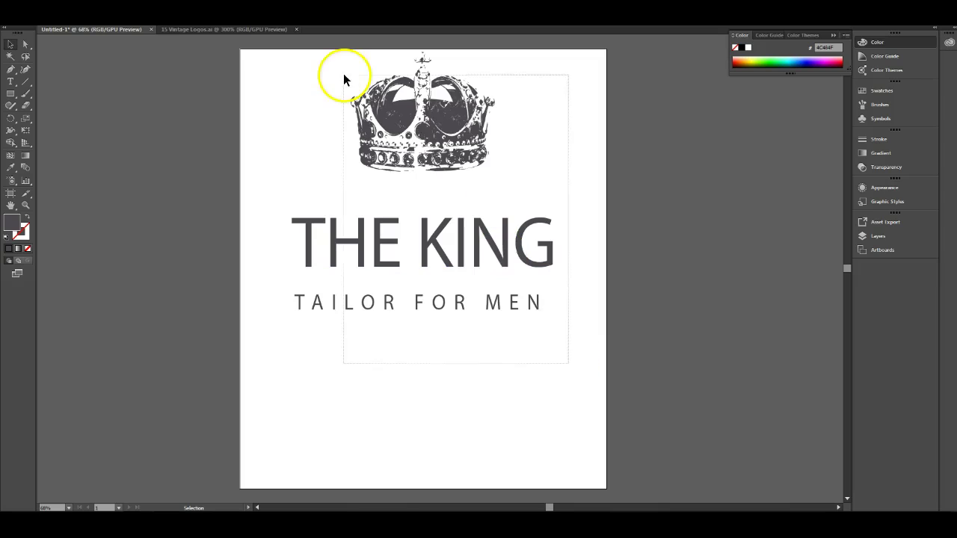
click(742, 47)
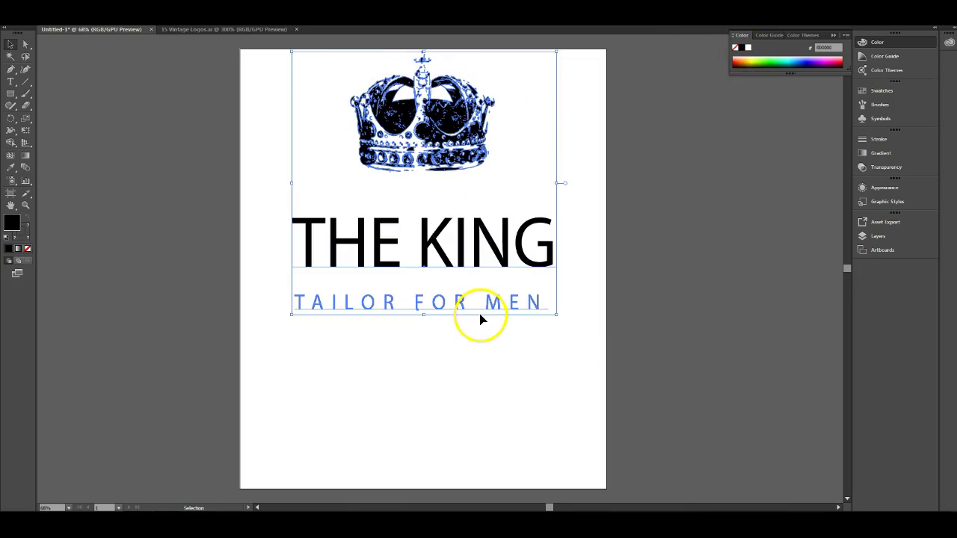
Set the font of the THE KING text to DK Cinnabar Brush
click(502, 320)
click(437, 229)
click(494, 366)
click(532, 302)
click(513, 252)
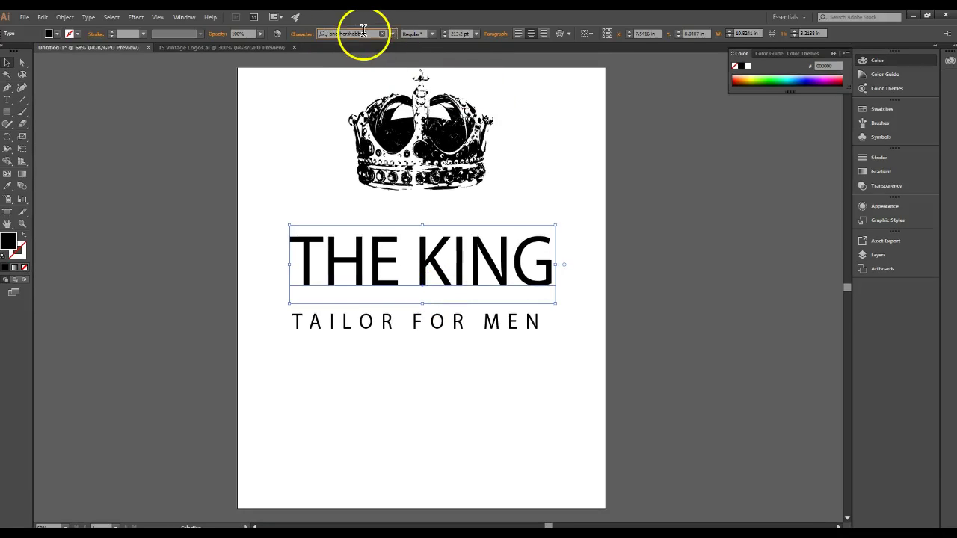
click(373, 33)
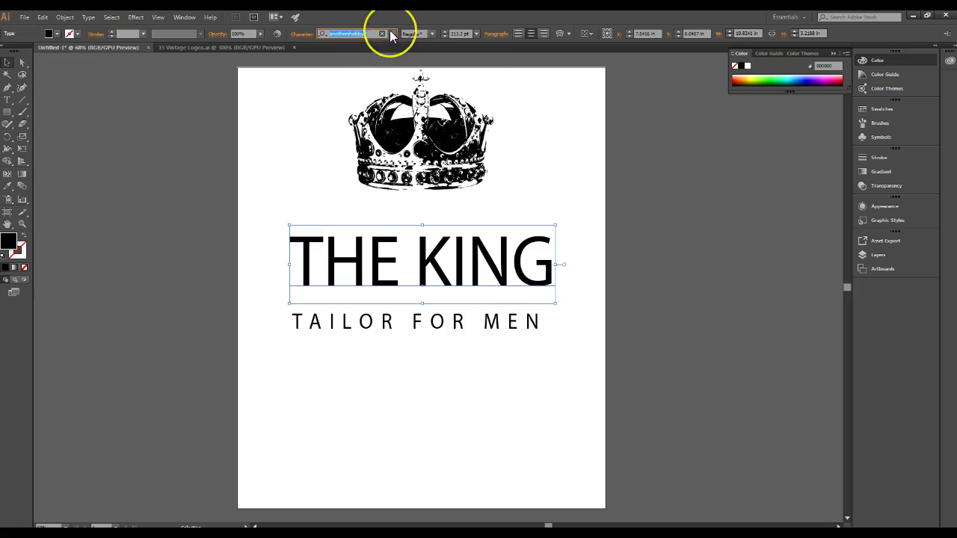
click(391, 35)
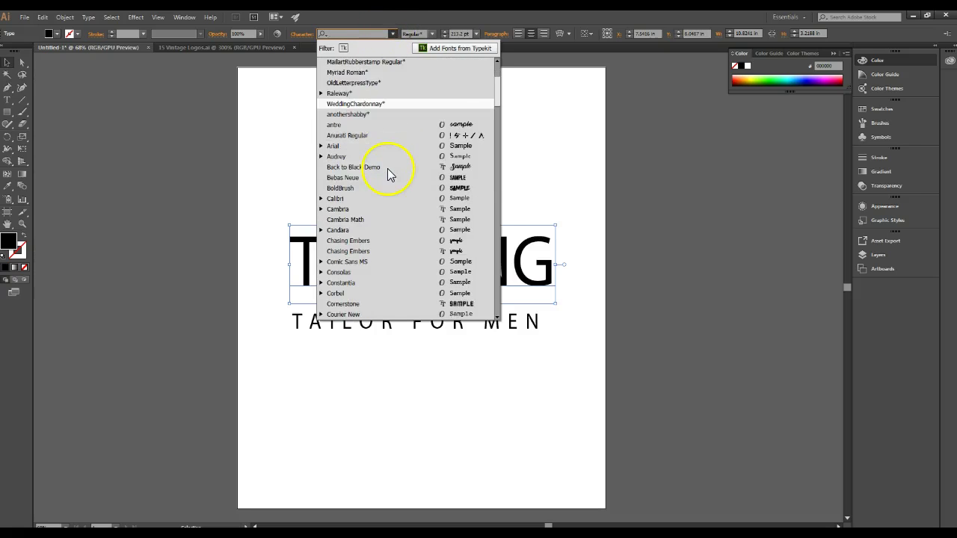
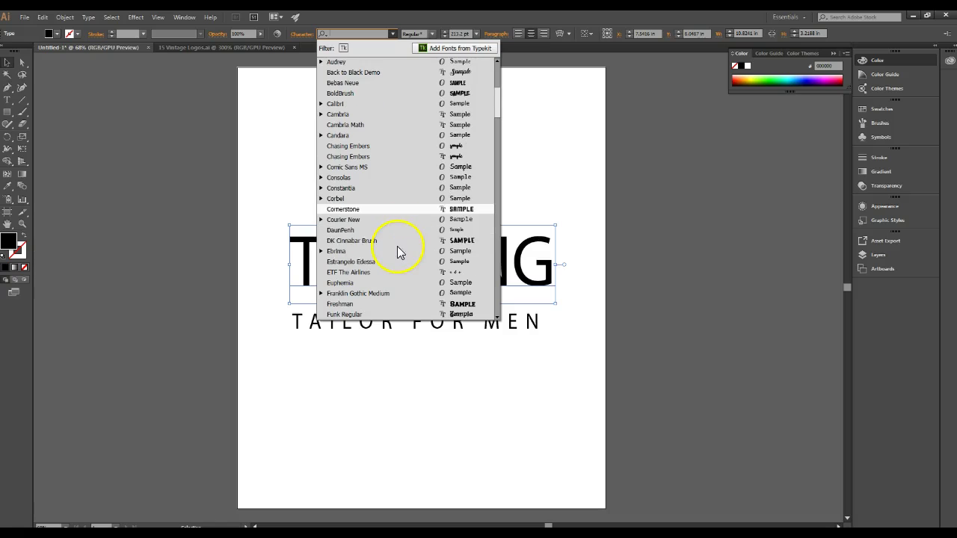
click(422, 241)
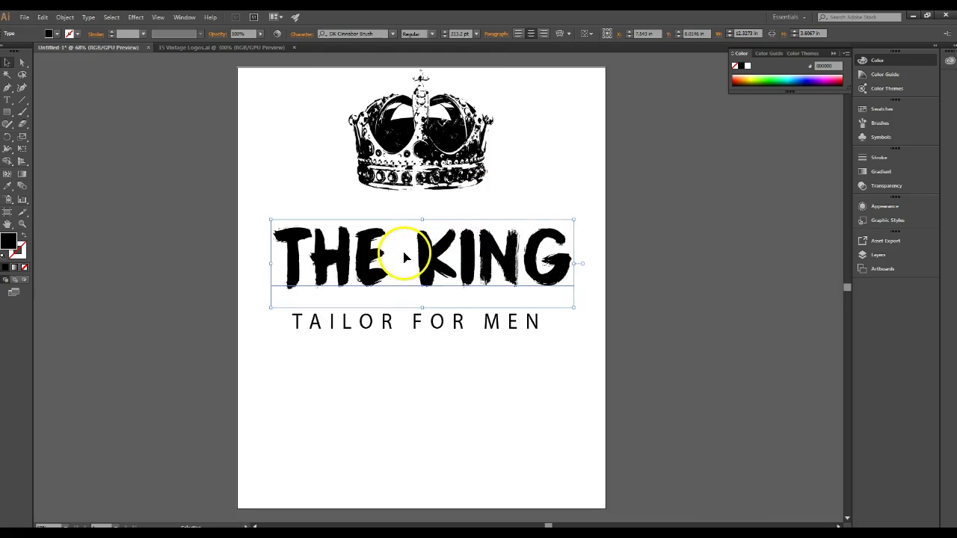
Replace the word THE with PAWN so the main title reads PAWN KING
key(t)
drag(413, 254, 273, 254)
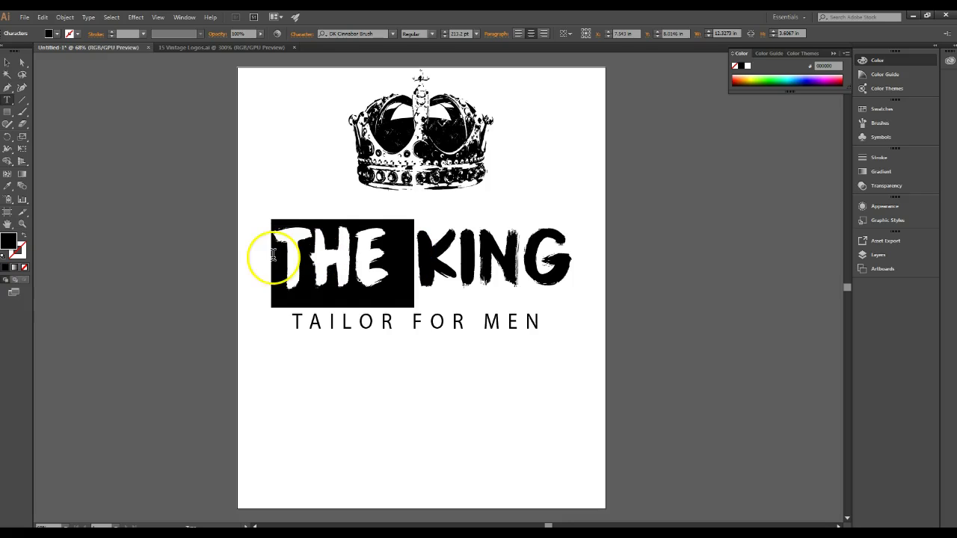
text(PAWN)
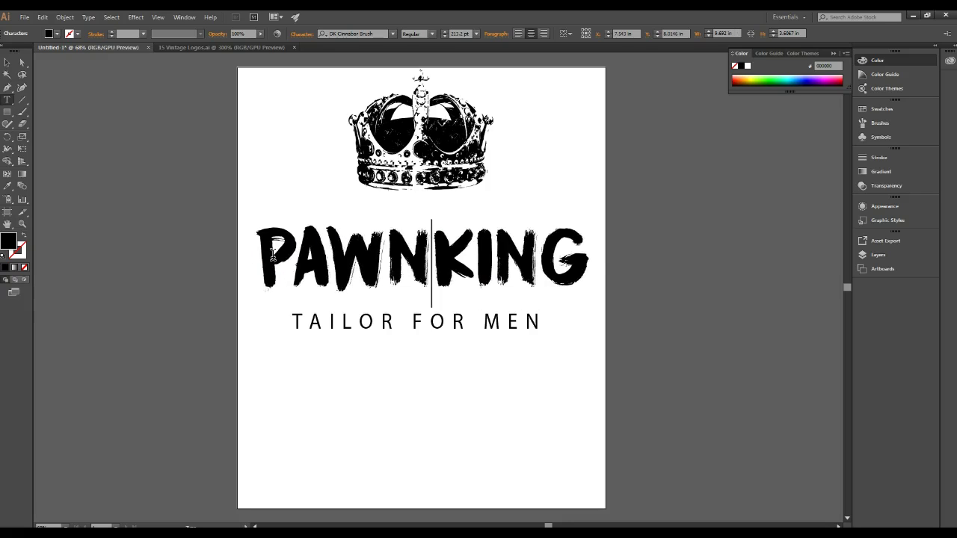
click(341, 314)
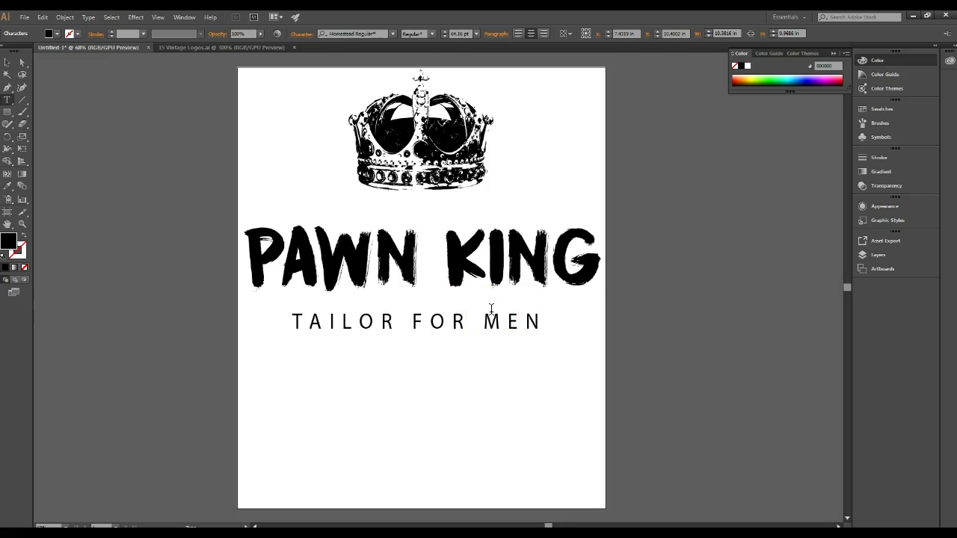
Set the font size of the PAWN KING title to 180 pt
ctrl+click(524, 258)
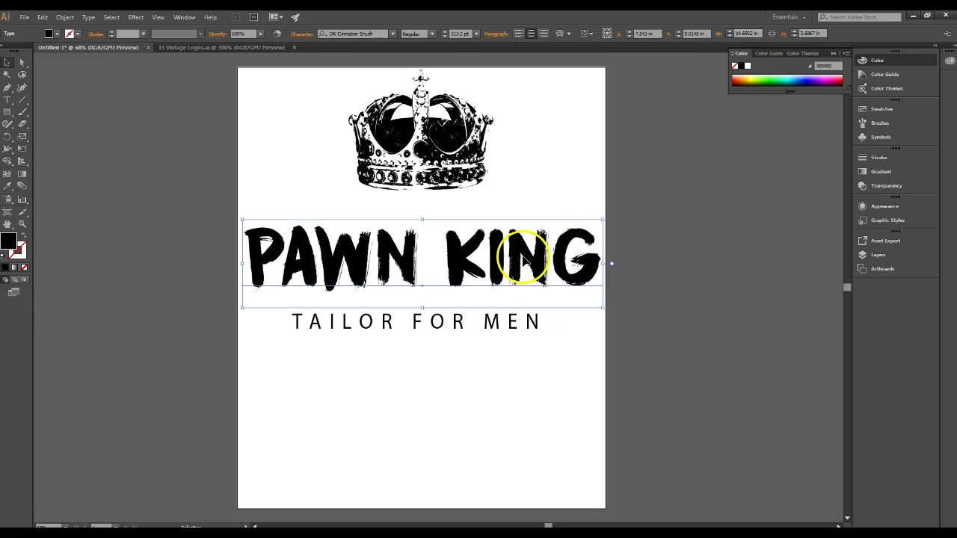
click(475, 35)
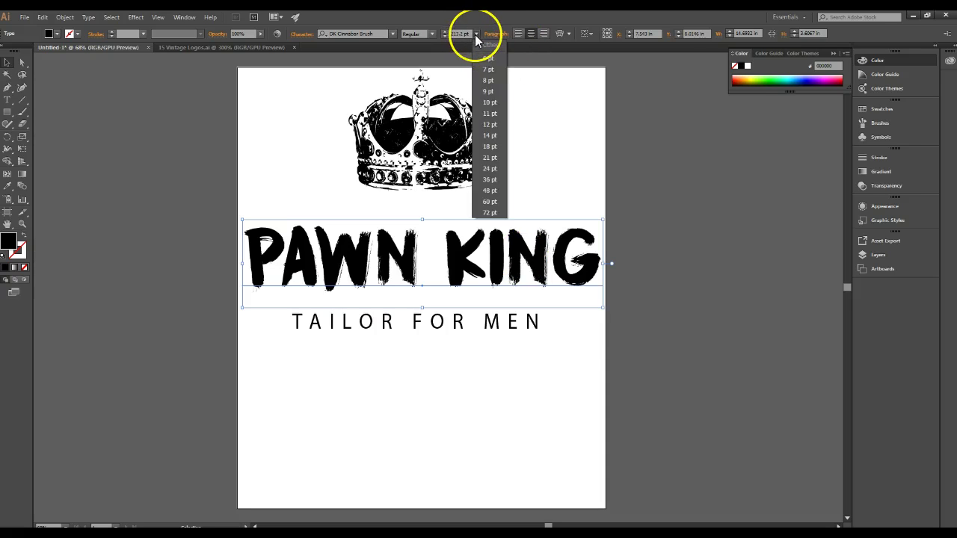
click(472, 35)
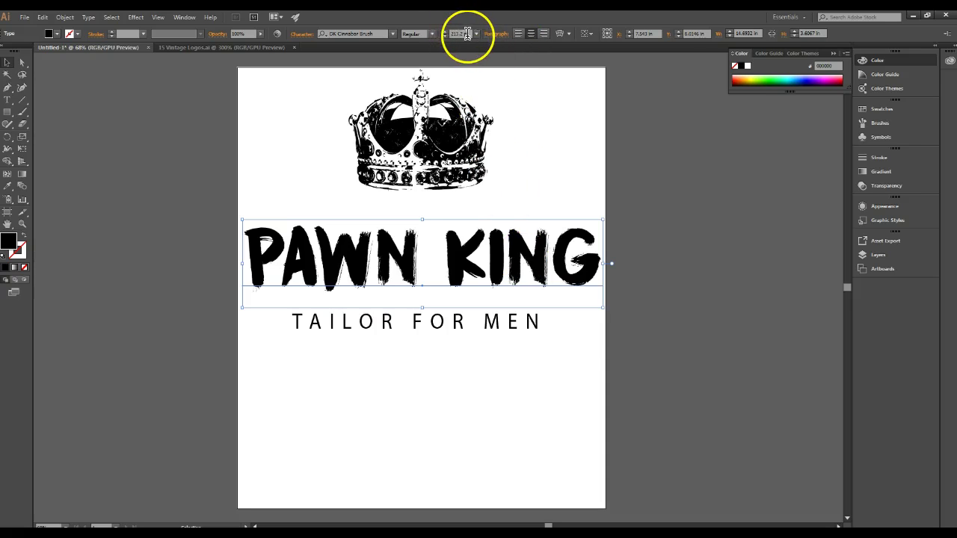
click(451, 34)
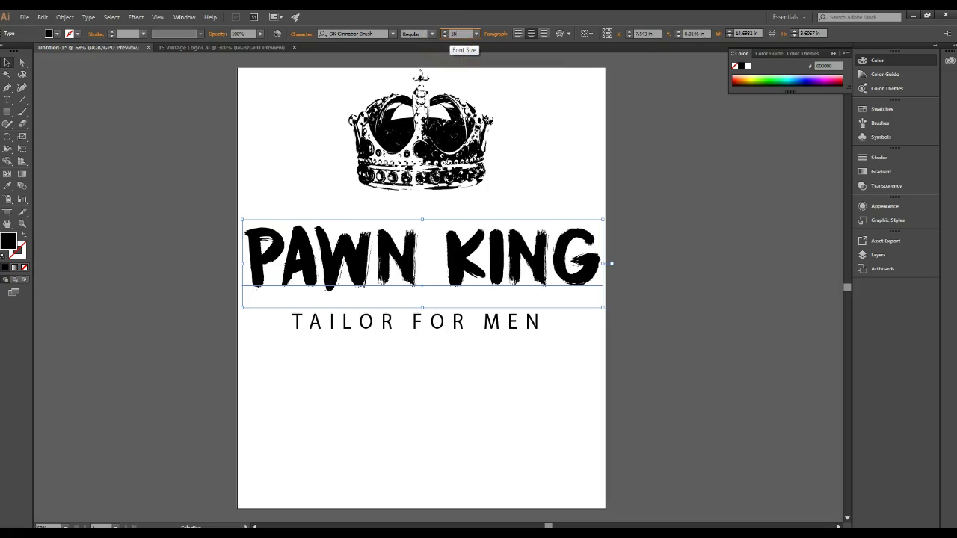
key(Return)
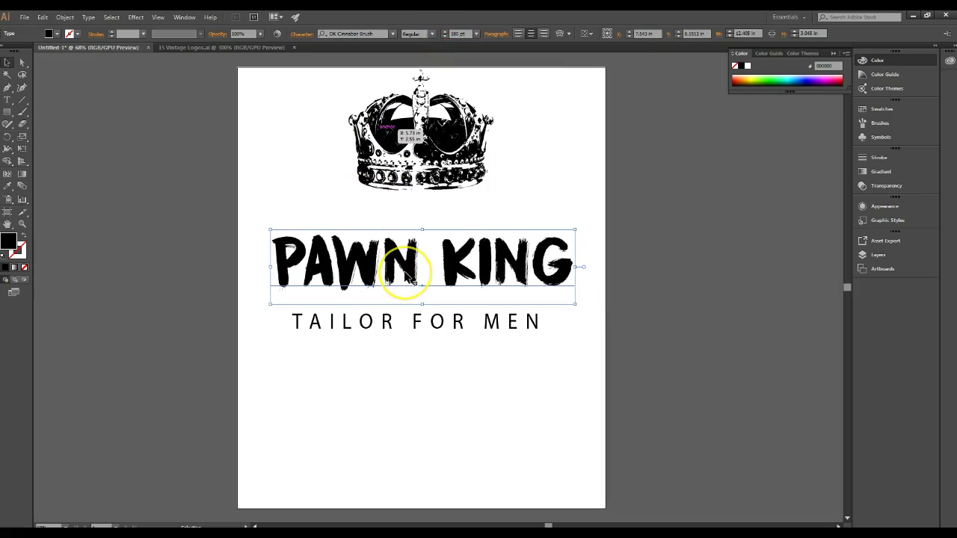
Move the PAWN KING title up until it sits just beneath the crown
drag(415, 283, 405, 277)
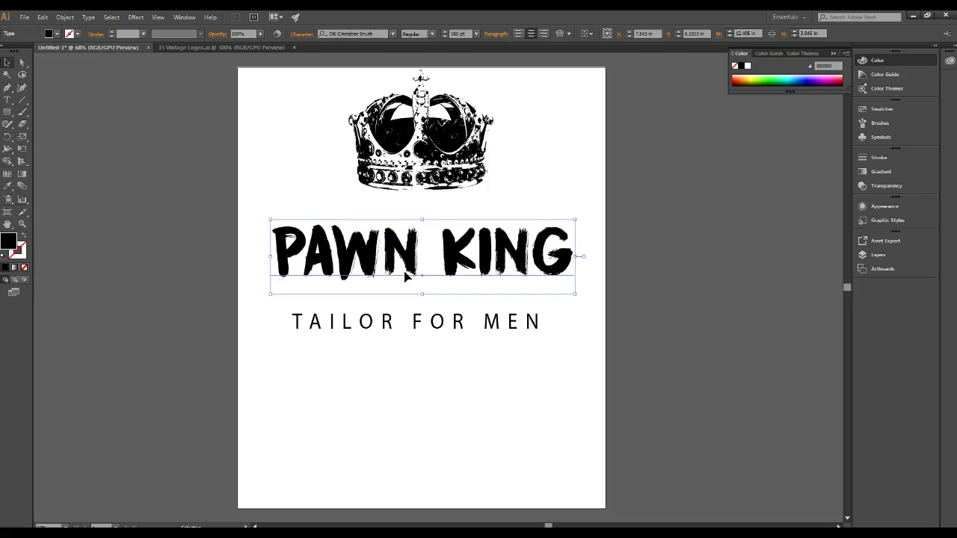
click(430, 238)
key(shift+Up)
key(shift+Up)
key(shift+Up)
key(shift+Up)
key(shift+Up)
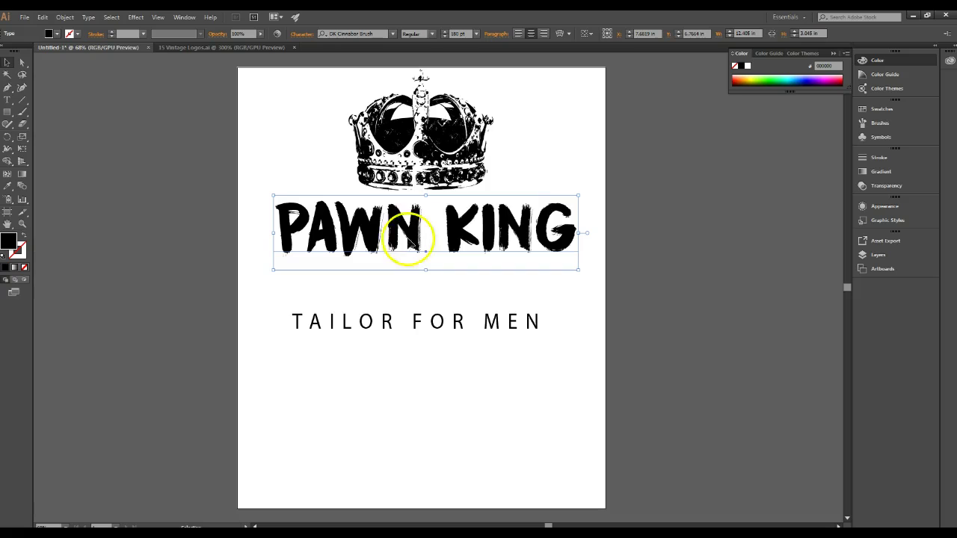
Replace the TAILOR FOR MEN text with "Selling you the junk that you want"
click(445, 323)
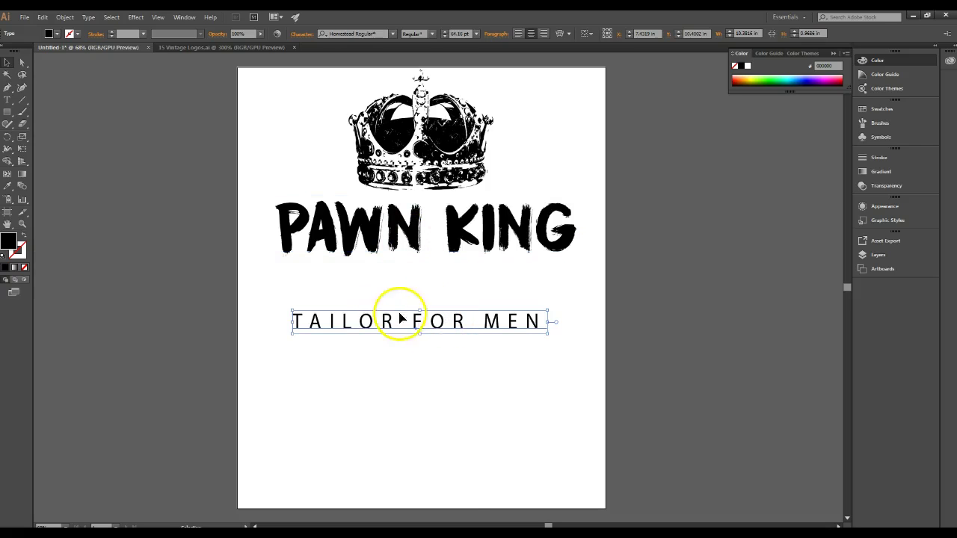
key(t)
click(296, 321)
drag(296, 322, 543, 322)
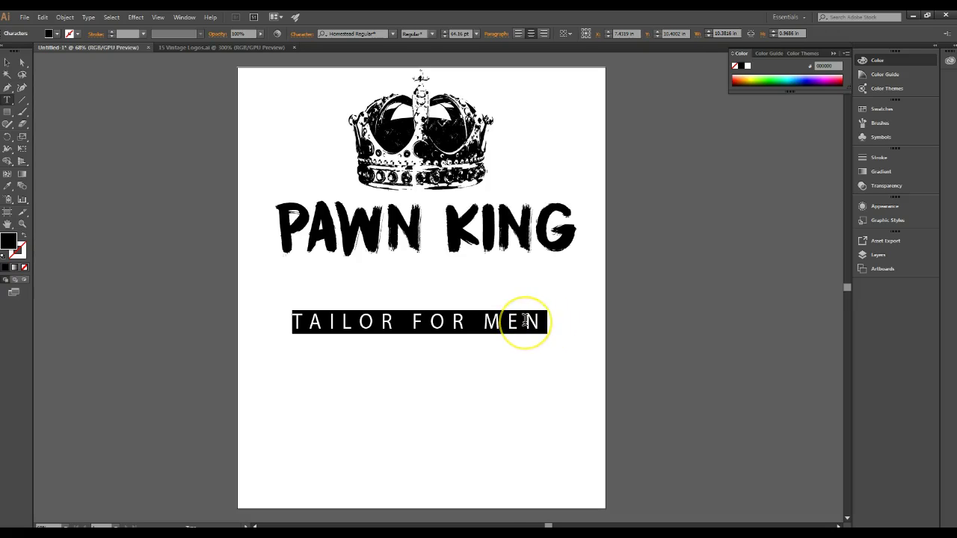
text(Sellign)
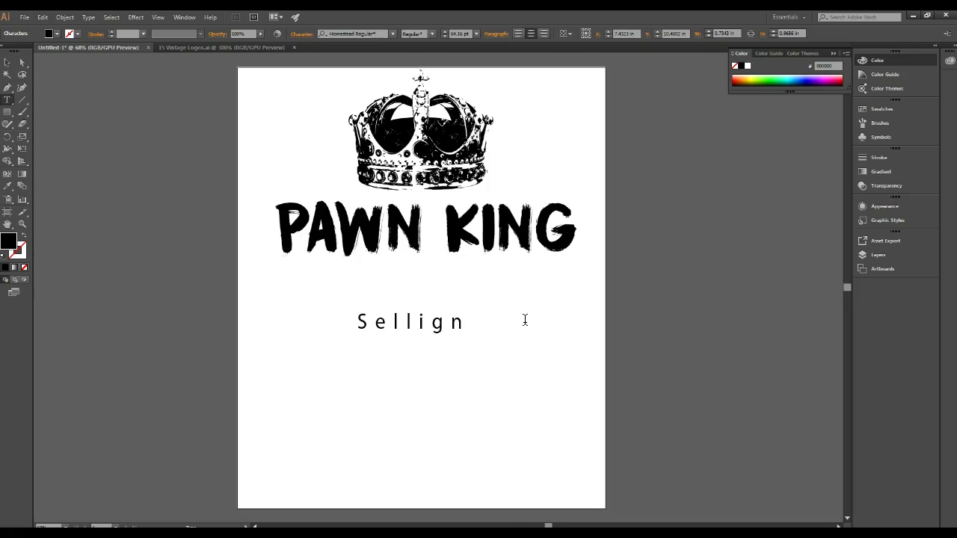
key(BackSpace)
key(BackSpace)
key(BackSpace)
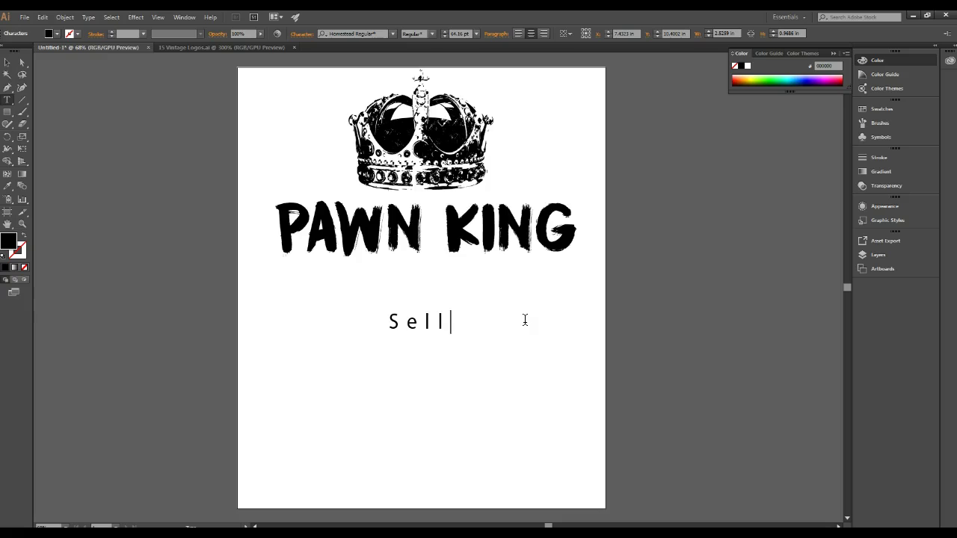
text(ing)
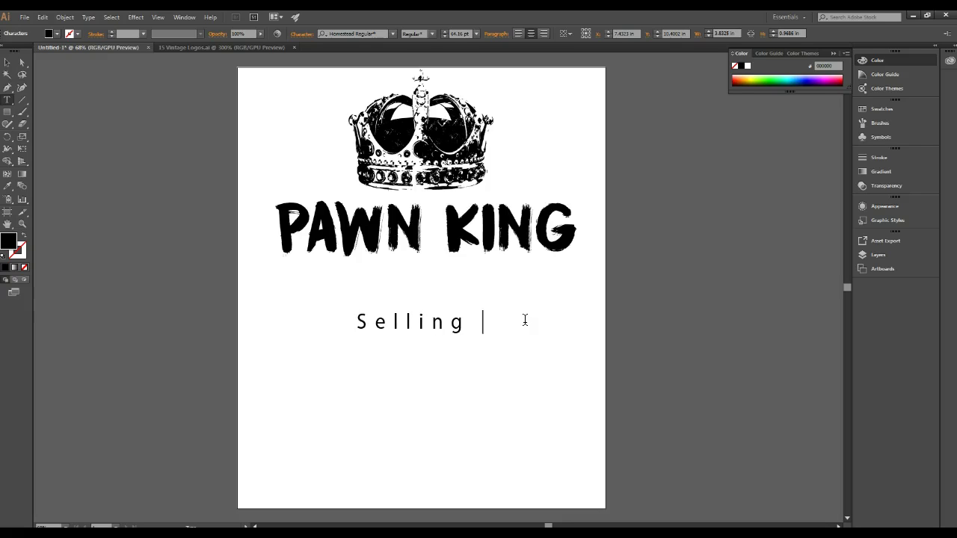
text( you )
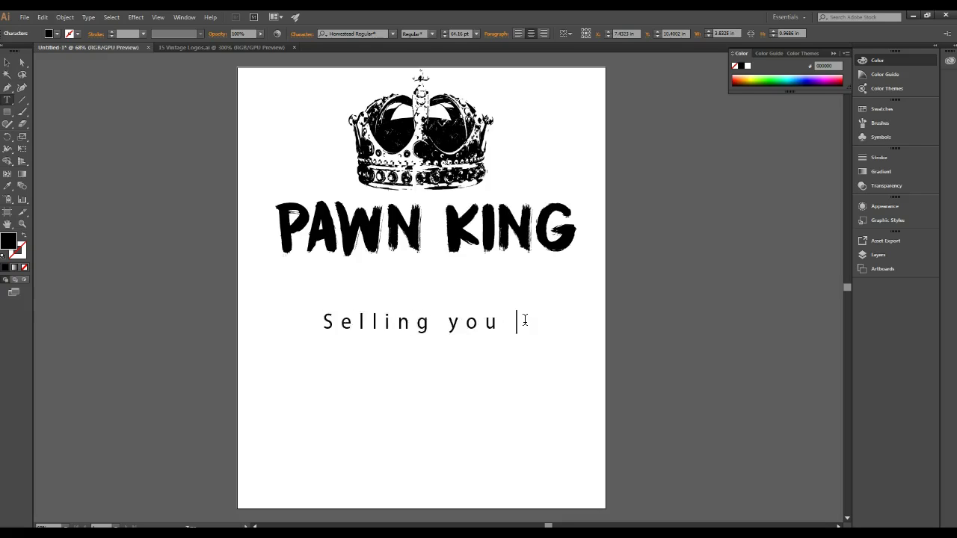
text(the junk that)
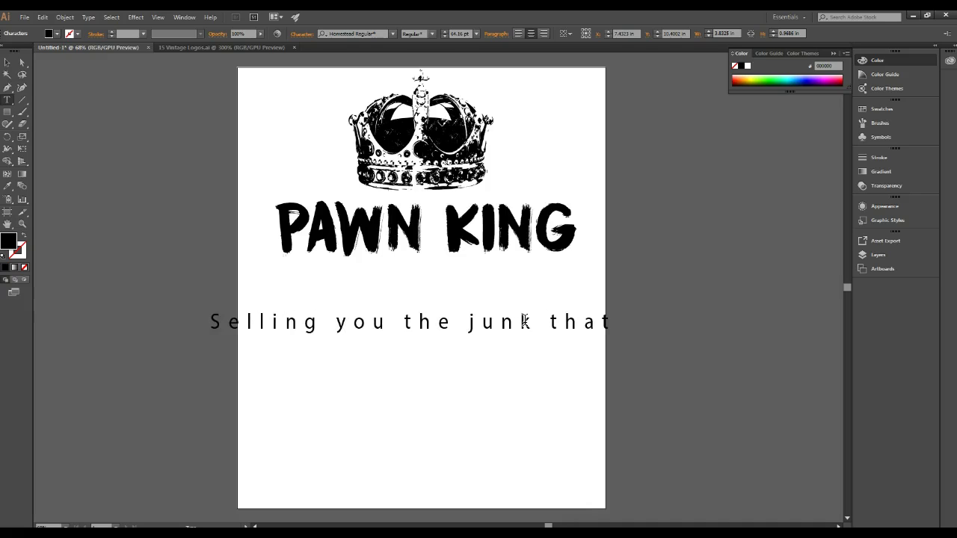
text( you want)
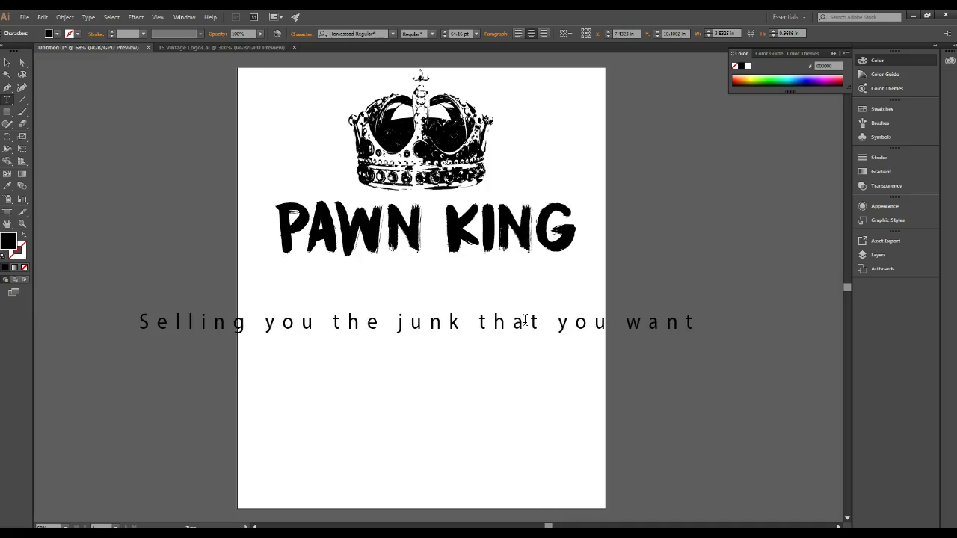
Replace the tagline text with "get that junk."
key(ctrl+a)
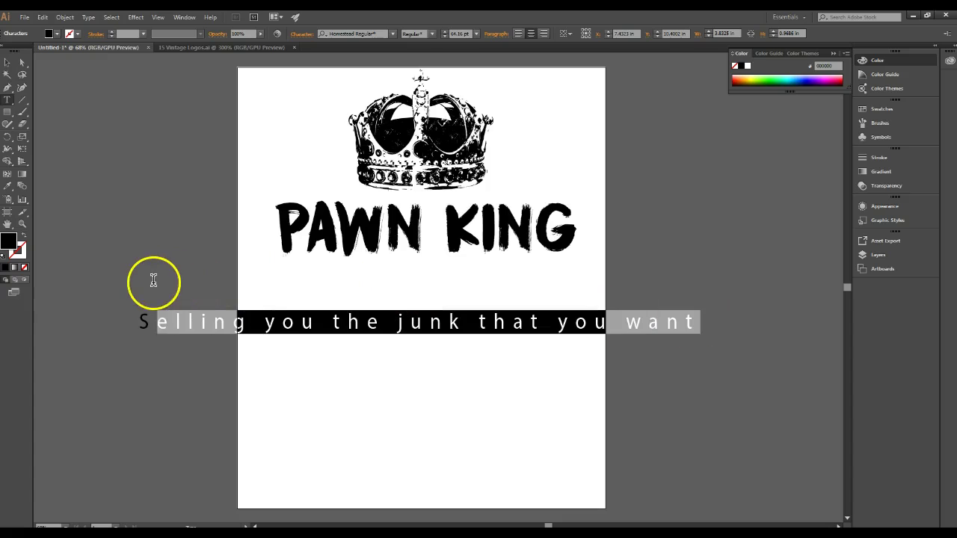
text(G)
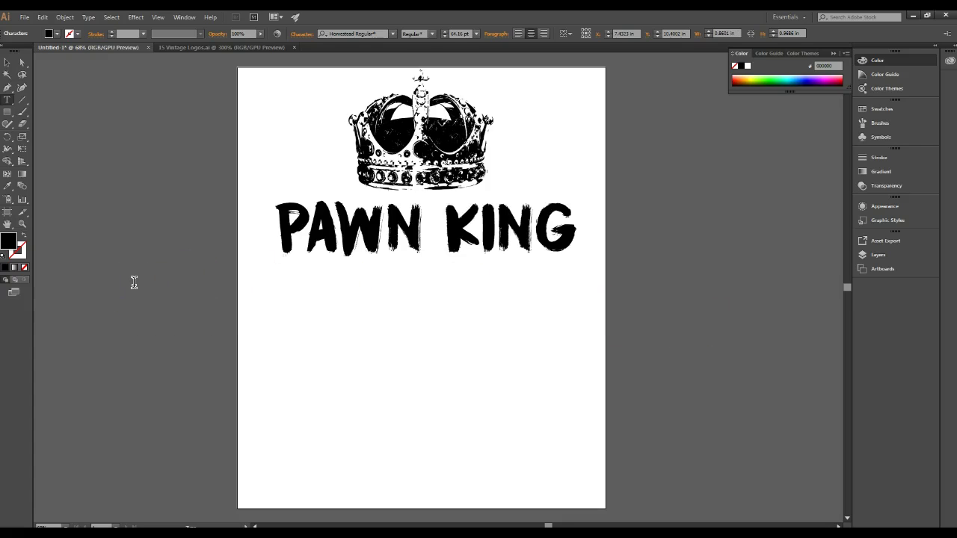
text(et that j)
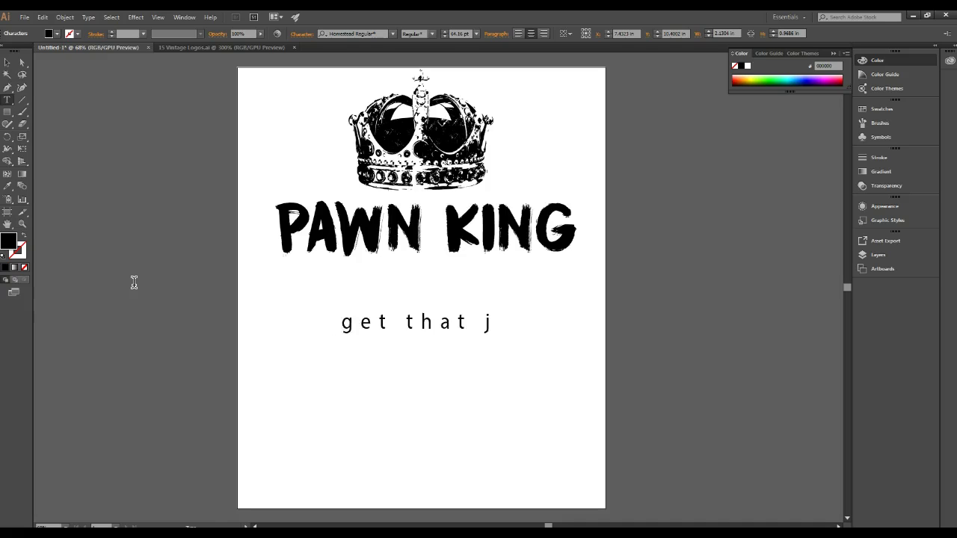
text(unk.)
ctrl+click(429, 442)
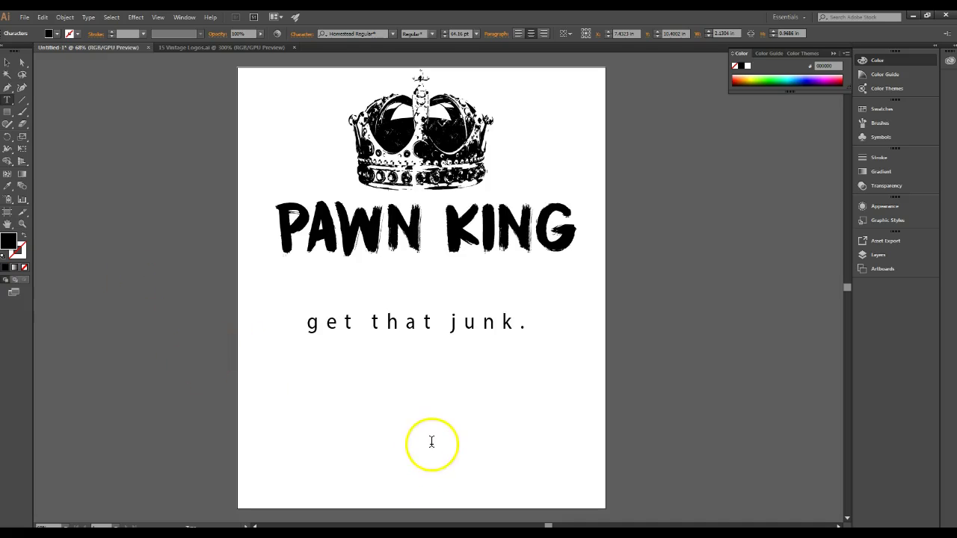
Move the tagline up until it sits just beneath the PAWN KING title
key(v)
click(483, 337)
drag(483, 337, 502, 275)
click(485, 345)
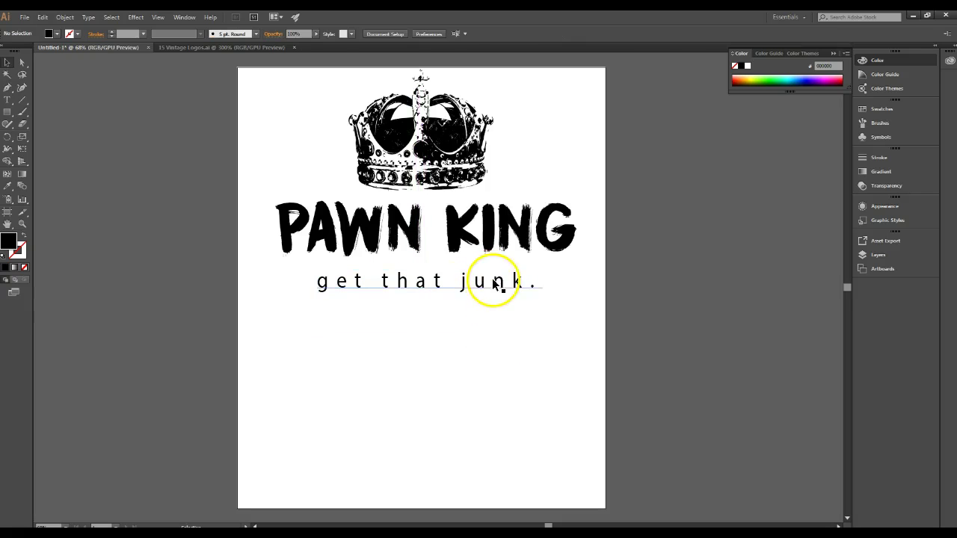
Set the tagline's font to lazer84 and nudge it slightly closer to the PAWN KING title
click(493, 281)
click(392, 34)
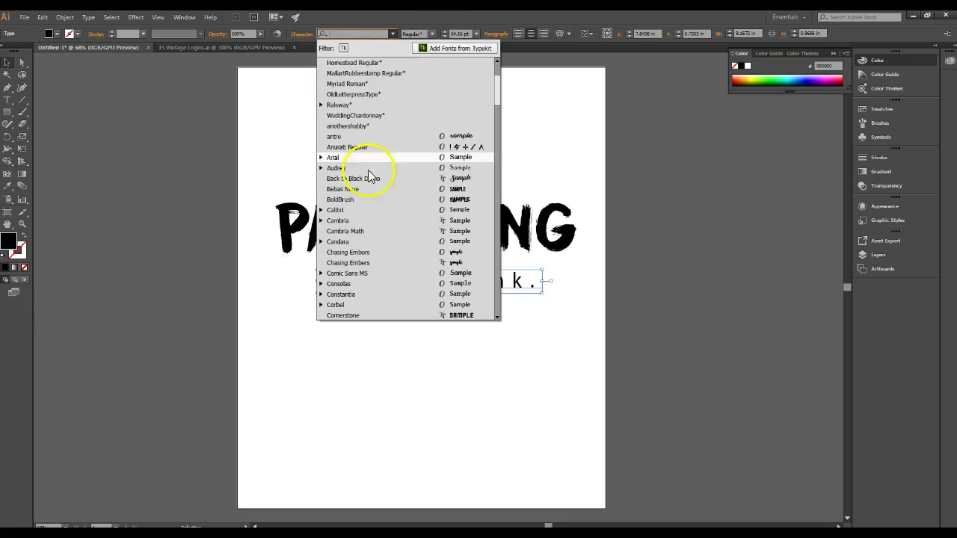
scroll(376, 208, down, 4)
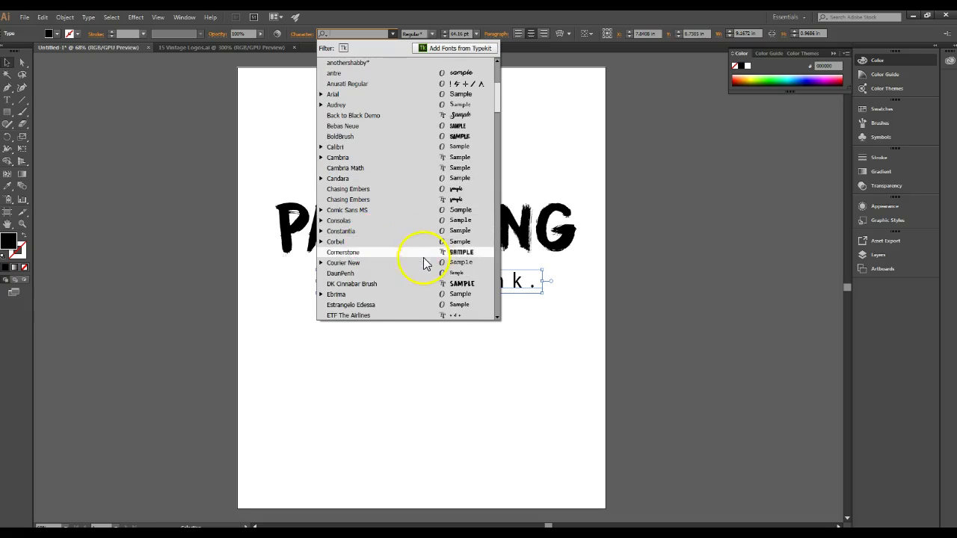
scroll(424, 273, down, 6)
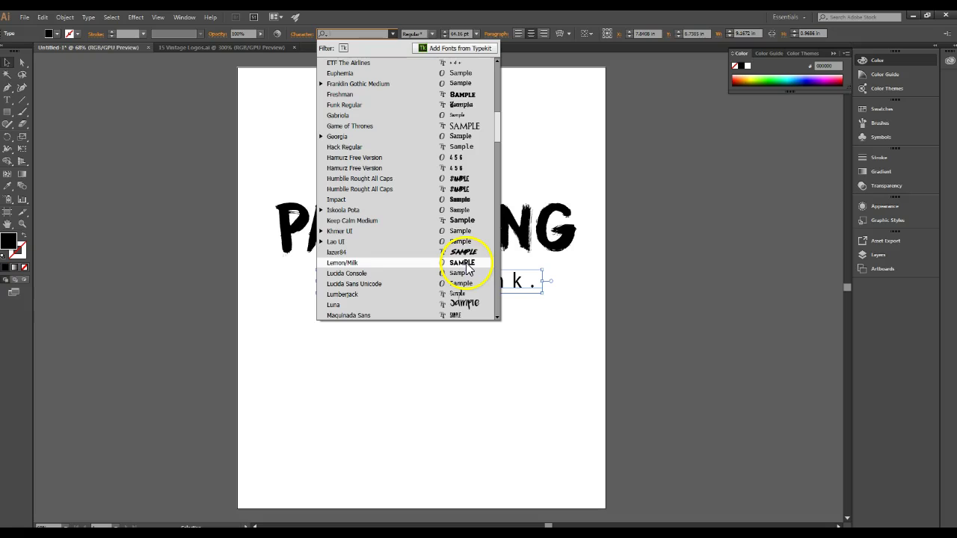
click(465, 253)
drag(467, 282, 480, 270)
click(471, 311)
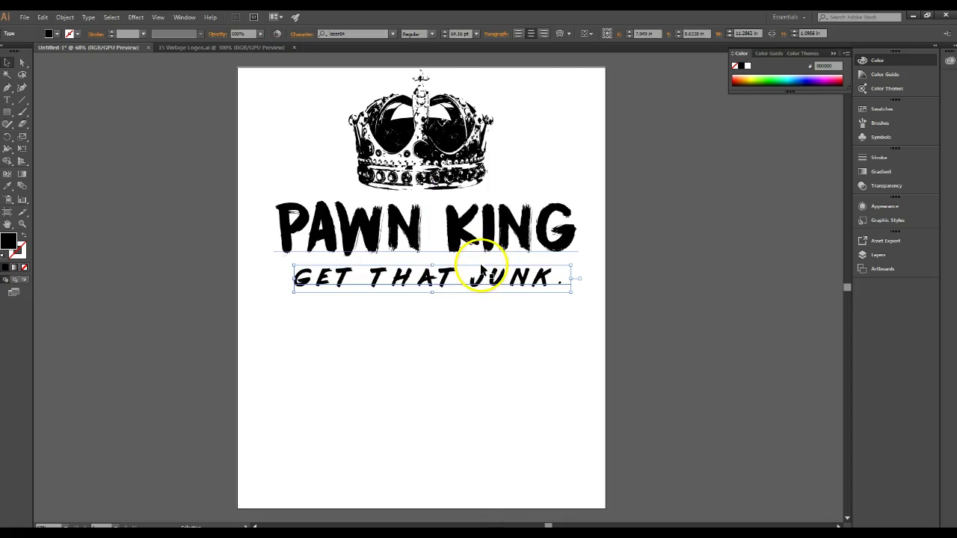
Set the tagline's font size to 60 pt and nudge it slightly beneath the title
click(476, 33)
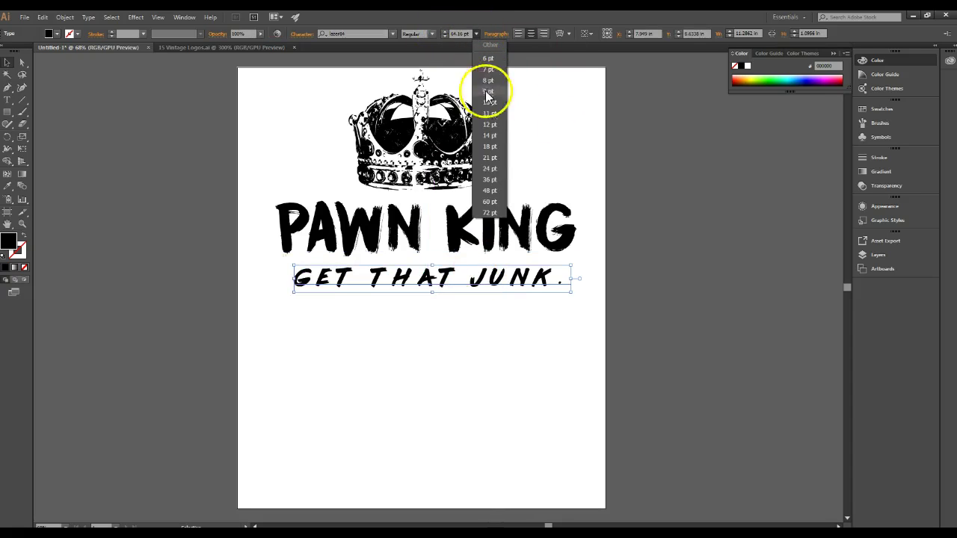
click(488, 202)
click(454, 359)
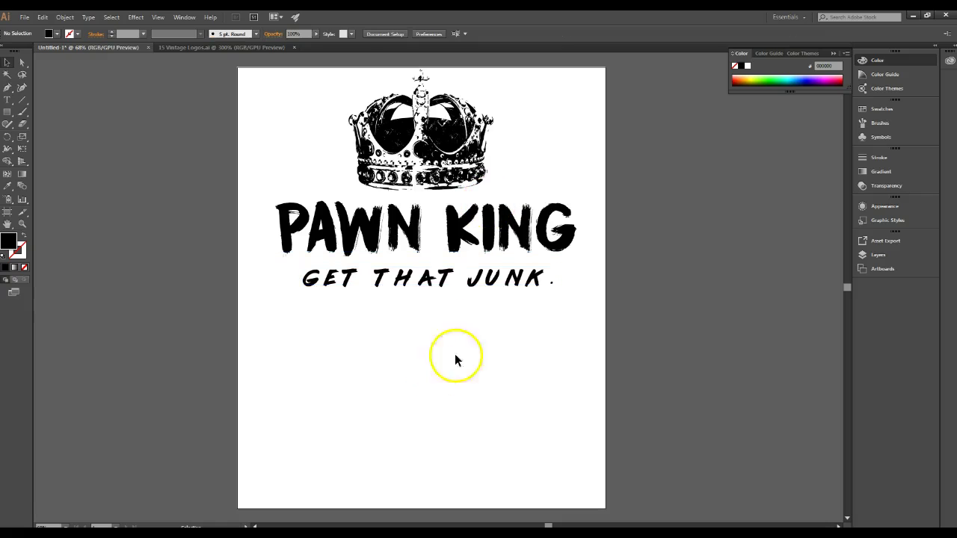
click(513, 281)
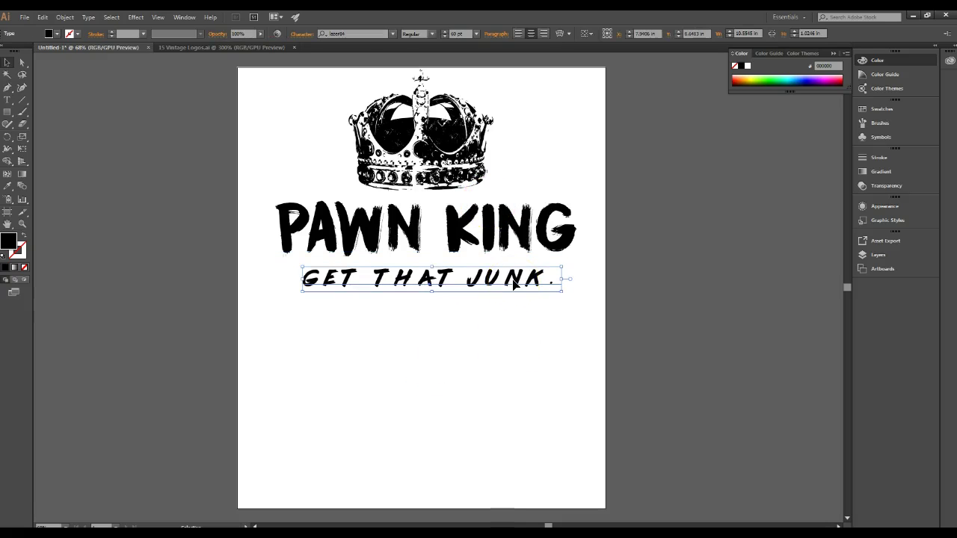
drag(567, 295, 568, 294)
Delete the period at the end of the tagline and reselect the tagline as an object
key(t)
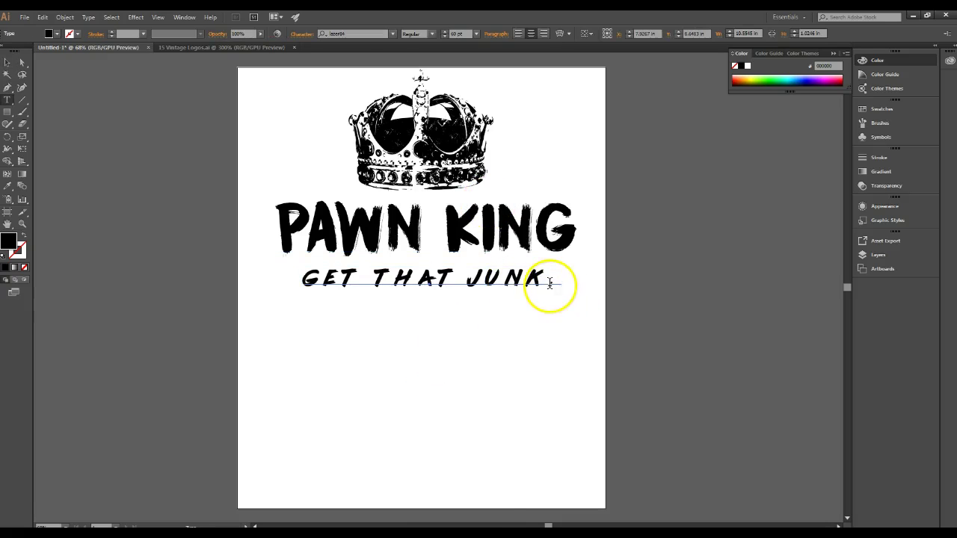
key(BackSpace)
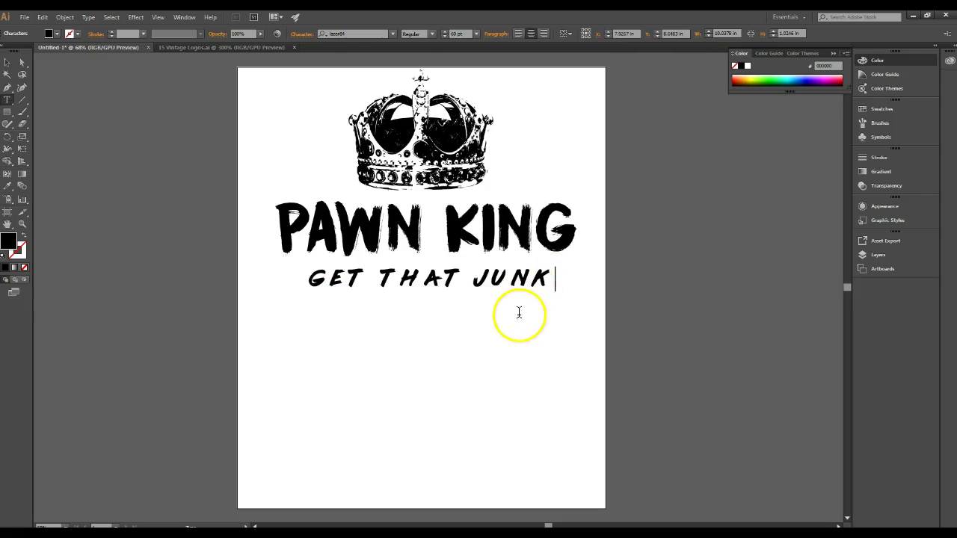
click(513, 278)
key(Escape)
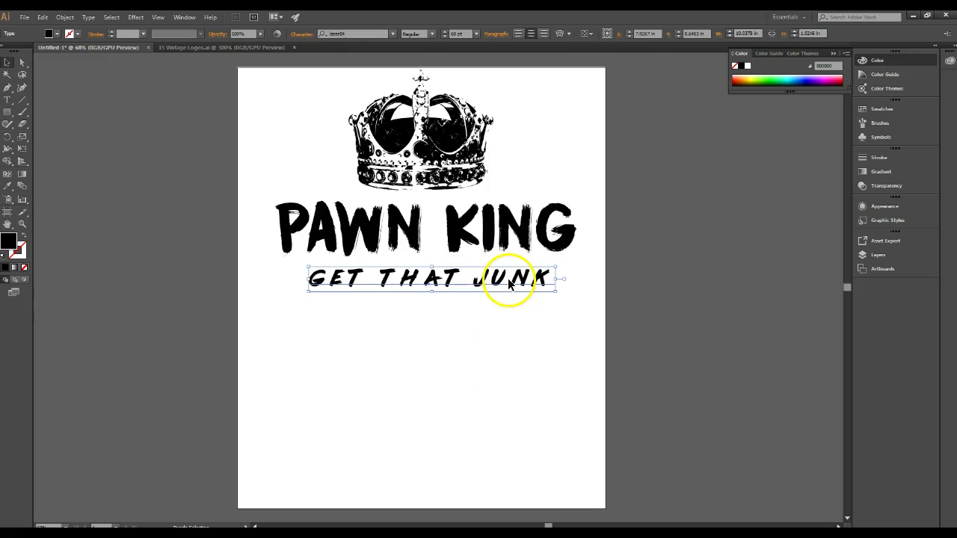
Try the Freshman font on the tagline, settle on Keep Calm Medium, and nudge the tagline slightly left beneath the title
click(392, 34)
click(429, 102)
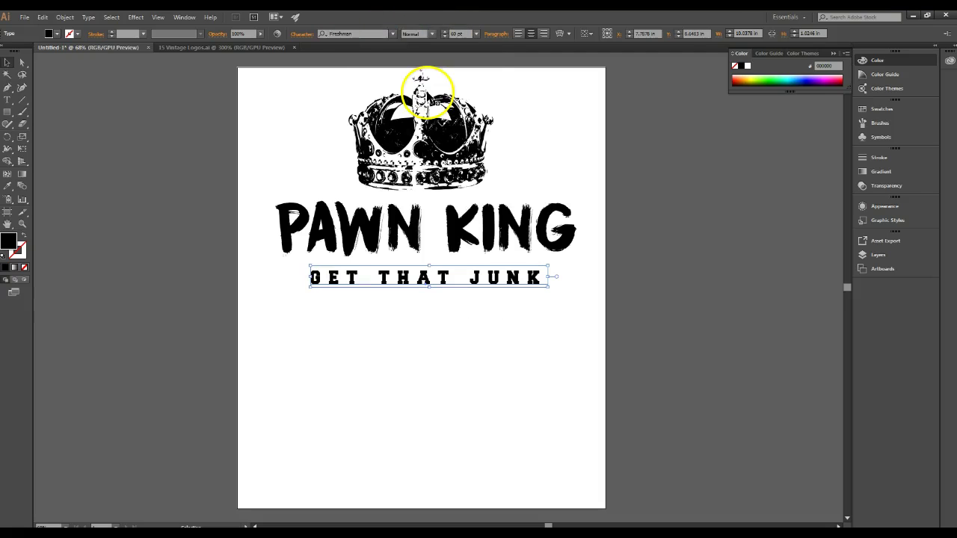
click(392, 34)
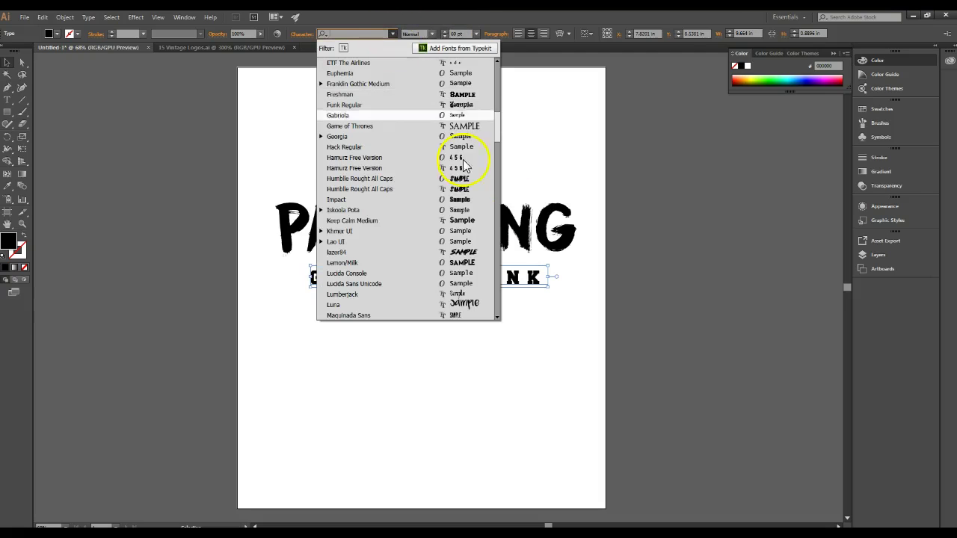
click(441, 203)
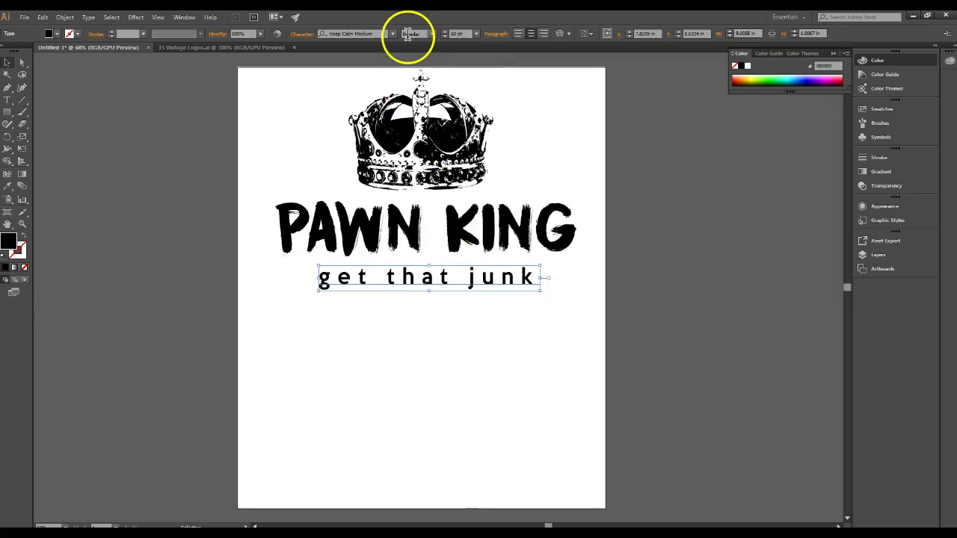
click(435, 375)
drag(455, 281, 453, 278)
Fill the crown with an orange swatch
click(425, 134)
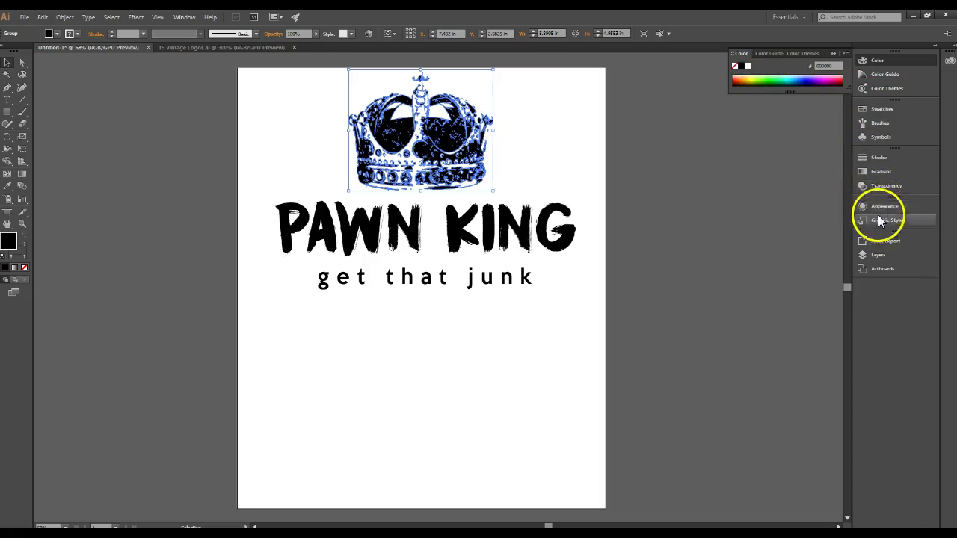
click(882, 110)
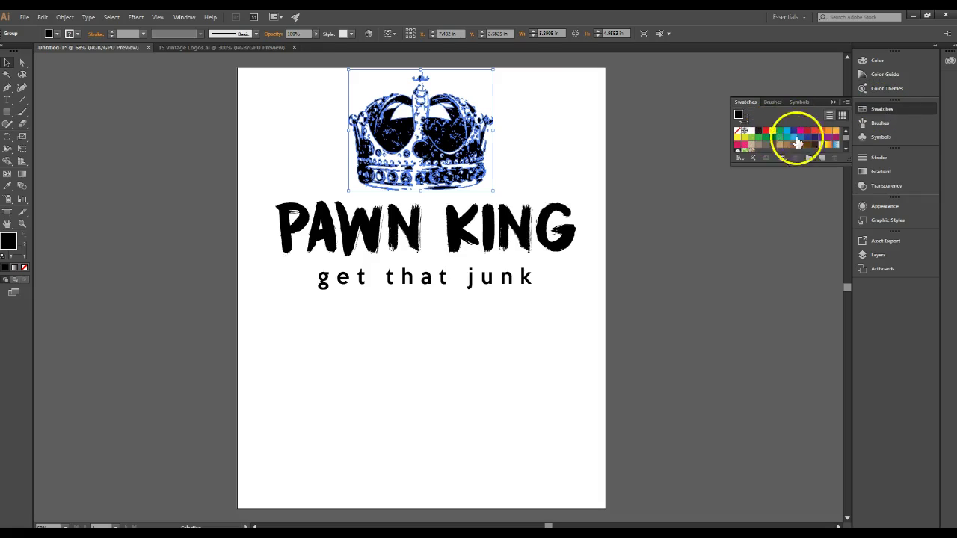
click(829, 133)
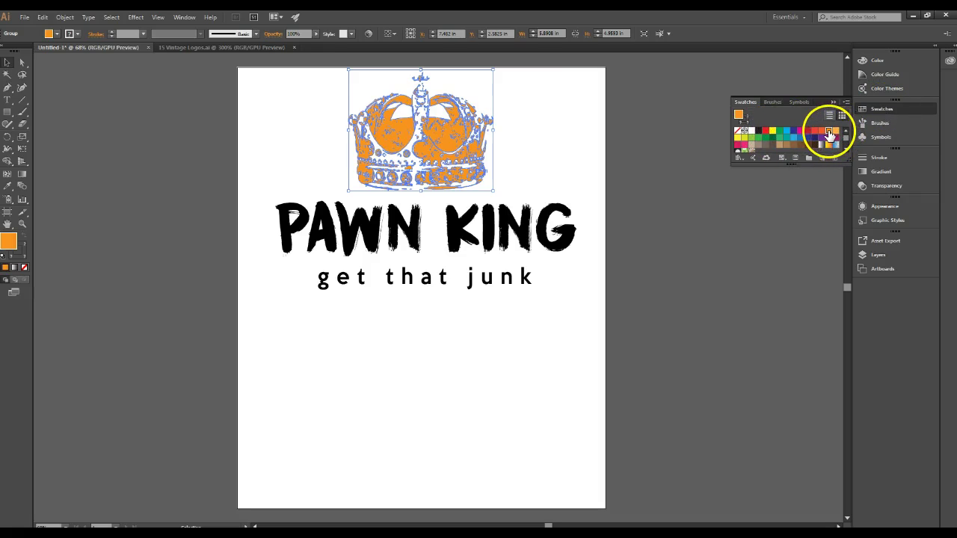
click(643, 279)
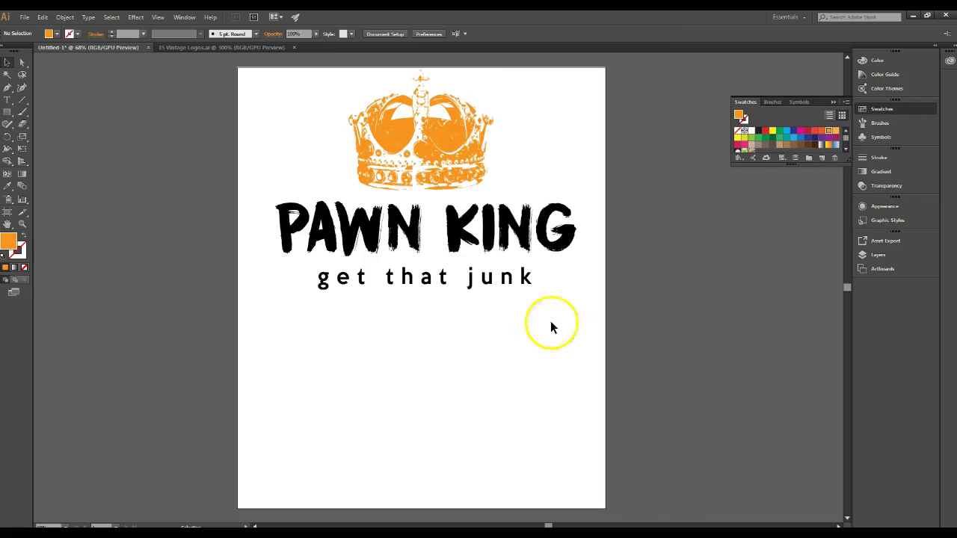
Change the crown's fill to the lighter orange swatch FBB040
click(372, 119)
click(836, 132)
click(476, 275)
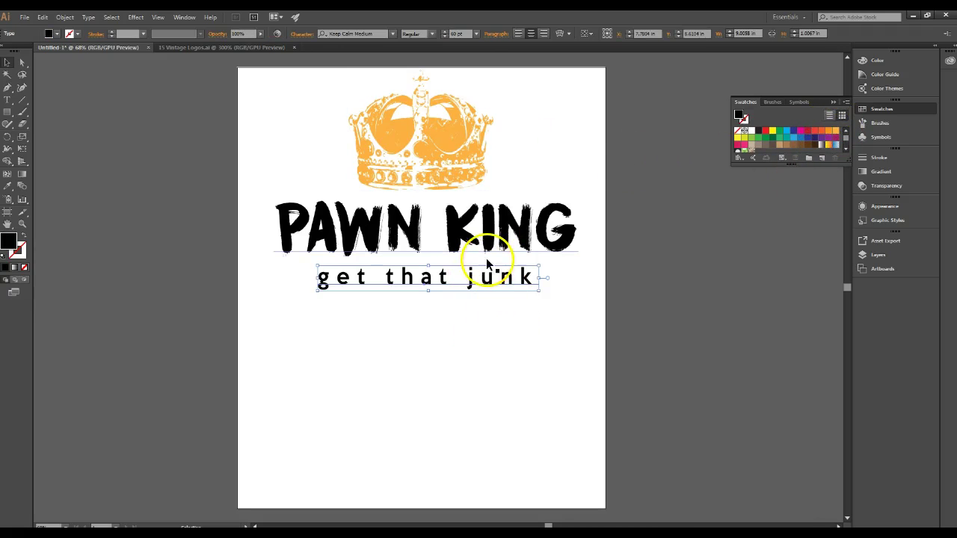
click(426, 135)
click(532, 163)
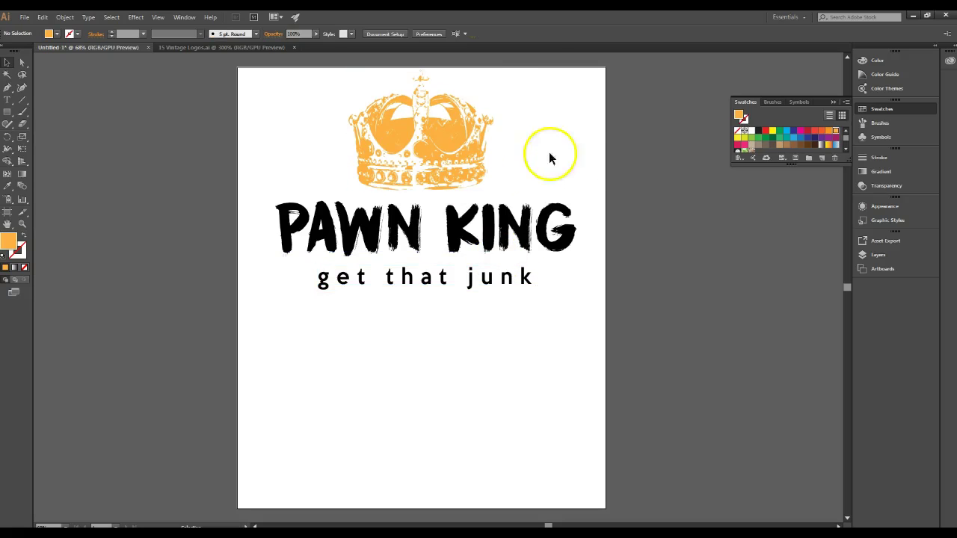
Mix a muted yellow-green in the Color Picker and apply it as the crown's fill
double_click(740, 114)
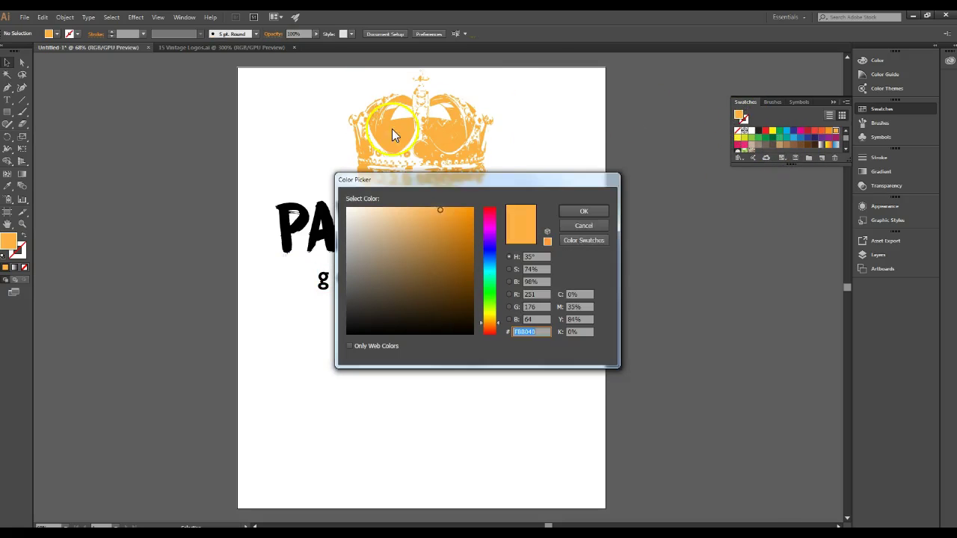
click(588, 224)
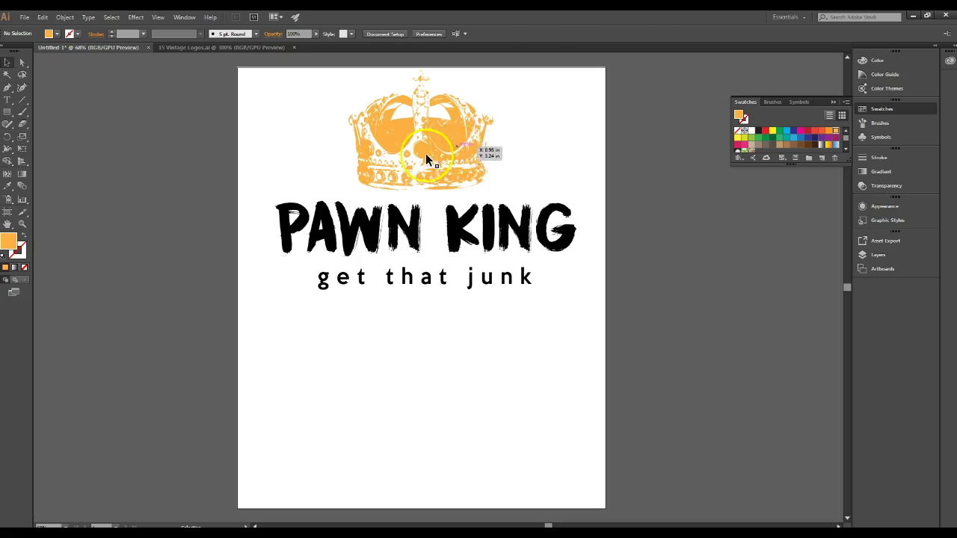
click(456, 149)
double_click(738, 115)
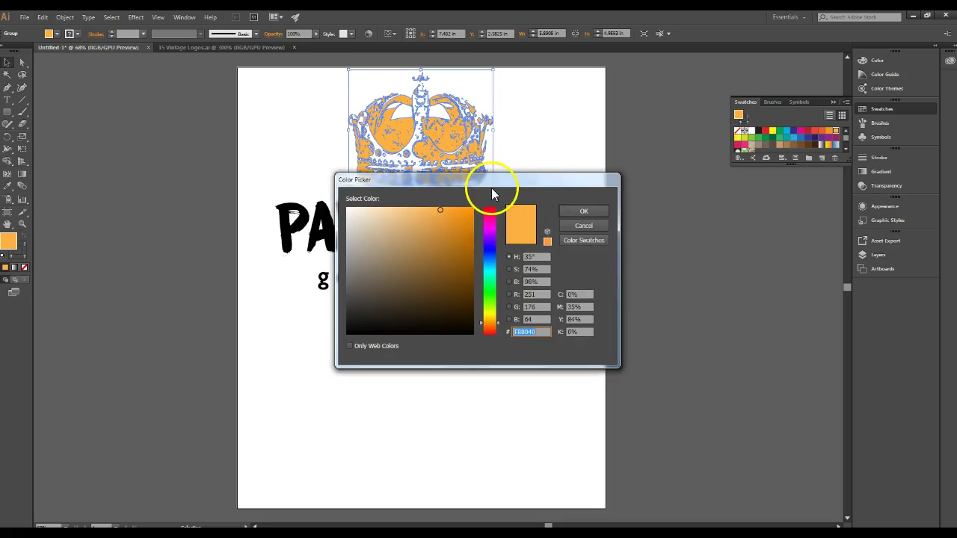
mouse_move(452, 216)
mouse_down()
mouse_move(441, 220)
mouse_move(441, 247)
mouse_move(464, 256)
mouse_move(463, 272)
mouse_move(449, 233)
mouse_move(463, 240)
mouse_move(440, 231)
mouse_up()
click(487, 313)
click(567, 211)
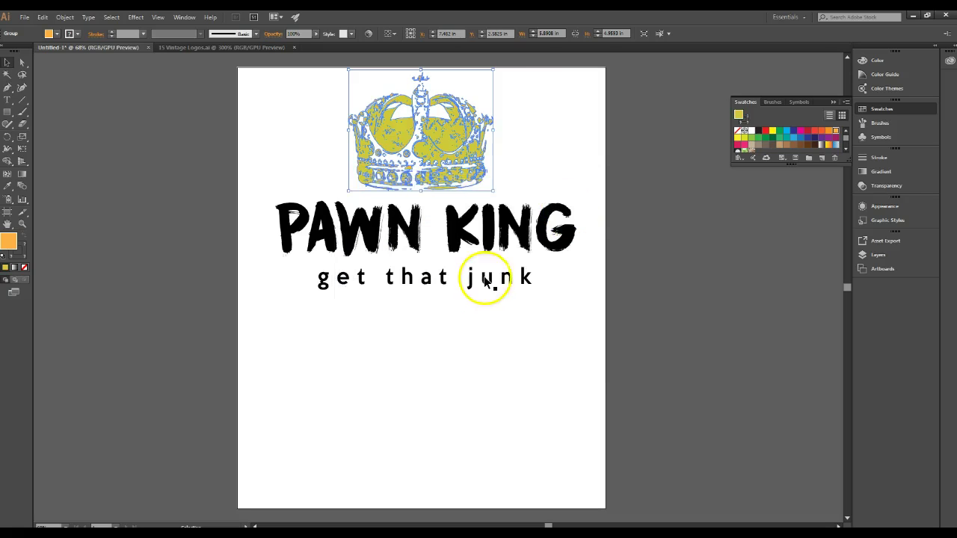
Fill the crown with the black swatch so it matches the title and tagline
click(487, 278)
click(465, 178)
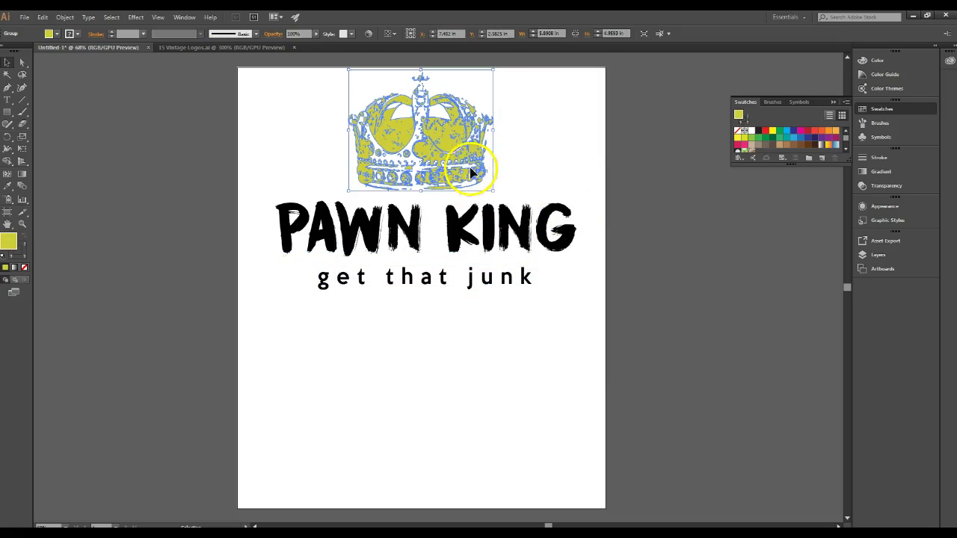
click(759, 132)
click(583, 292)
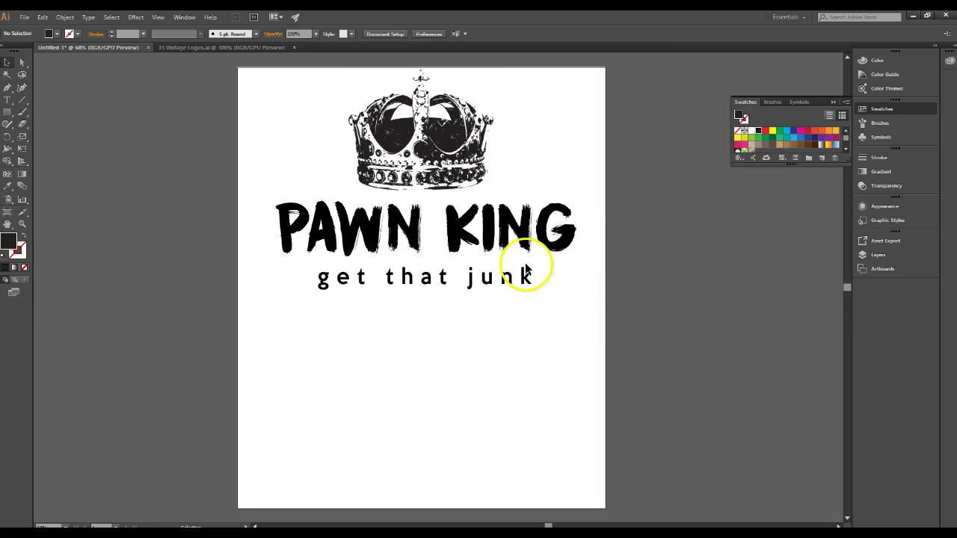
drag(573, 327, 309, 93)
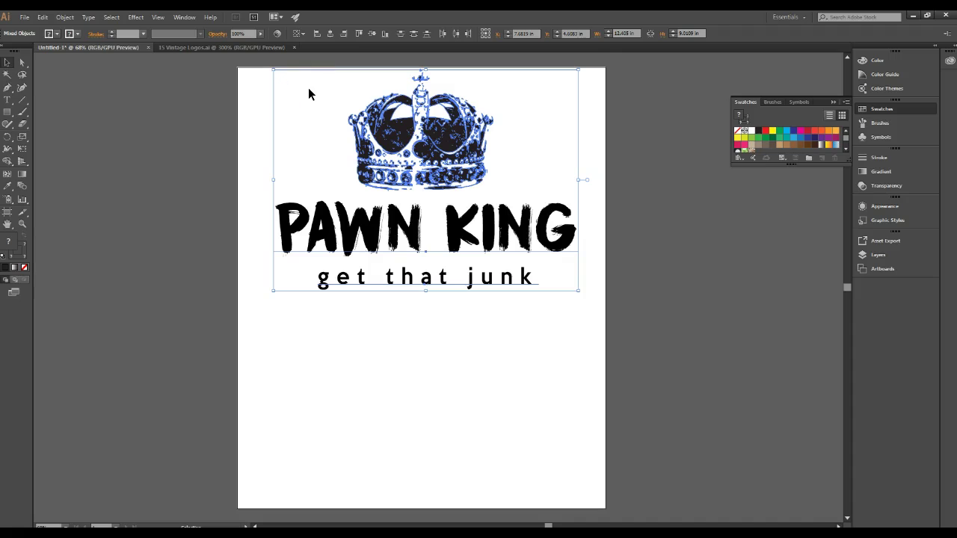
click(377, 317)
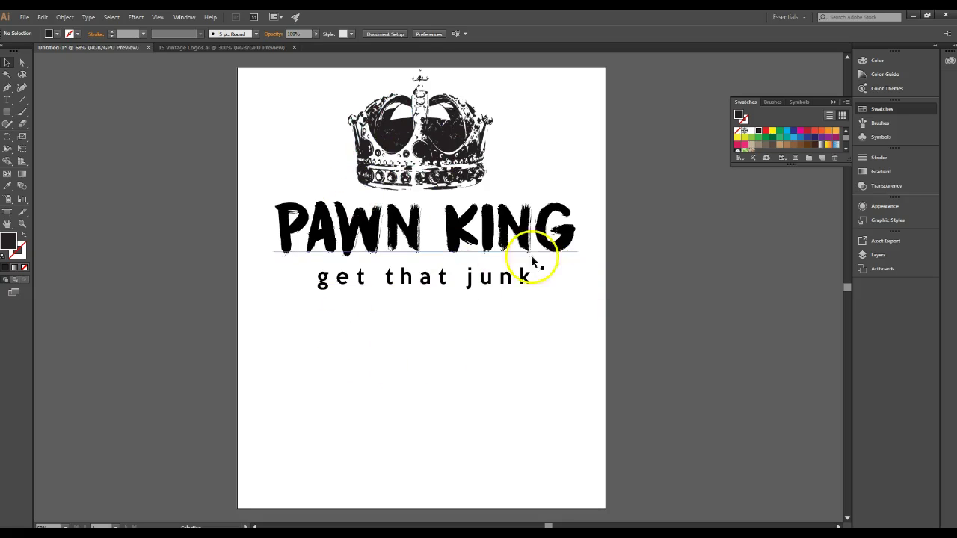
Start exporting the logo as a PNG named PAWNKING to the Documents library, using all artboards
click(24, 16)
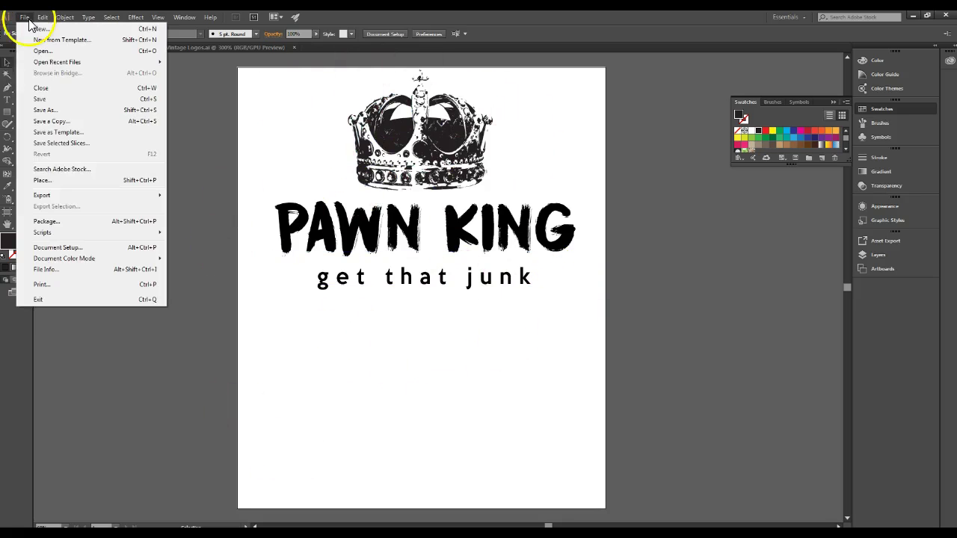
mouse_move(60, 196)
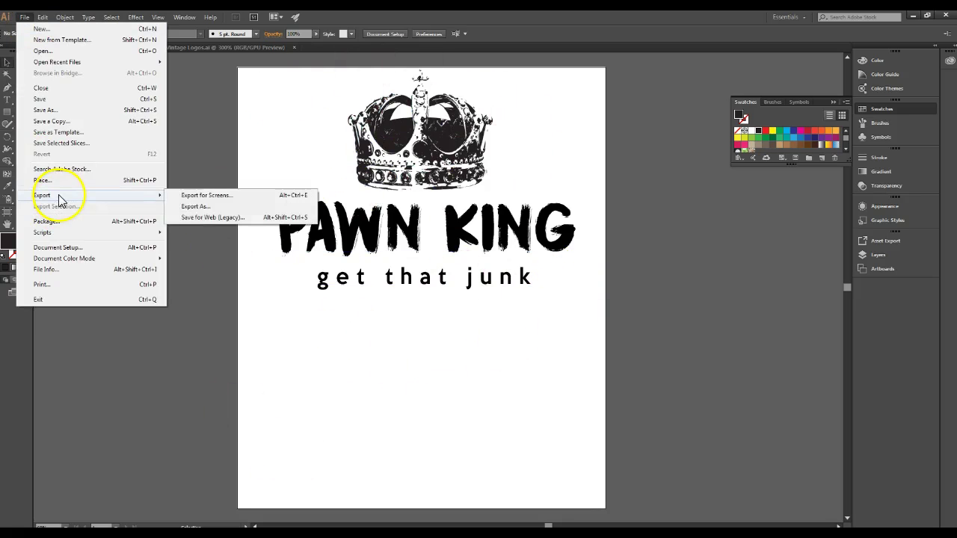
click(196, 206)
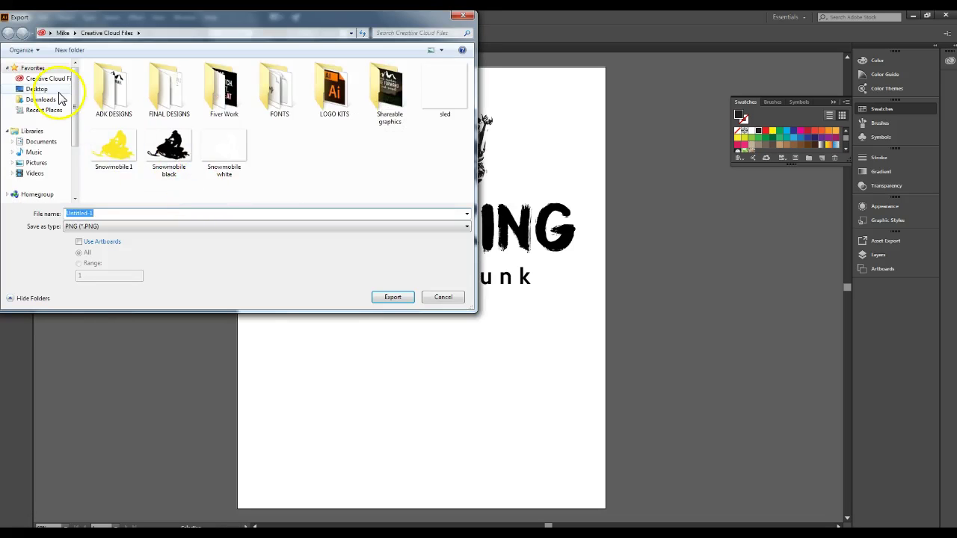
click(35, 89)
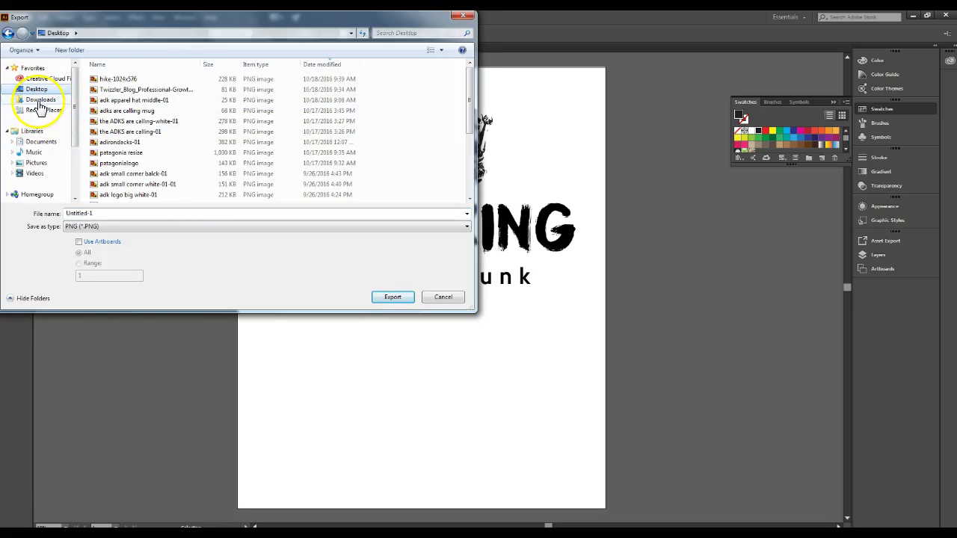
click(41, 99)
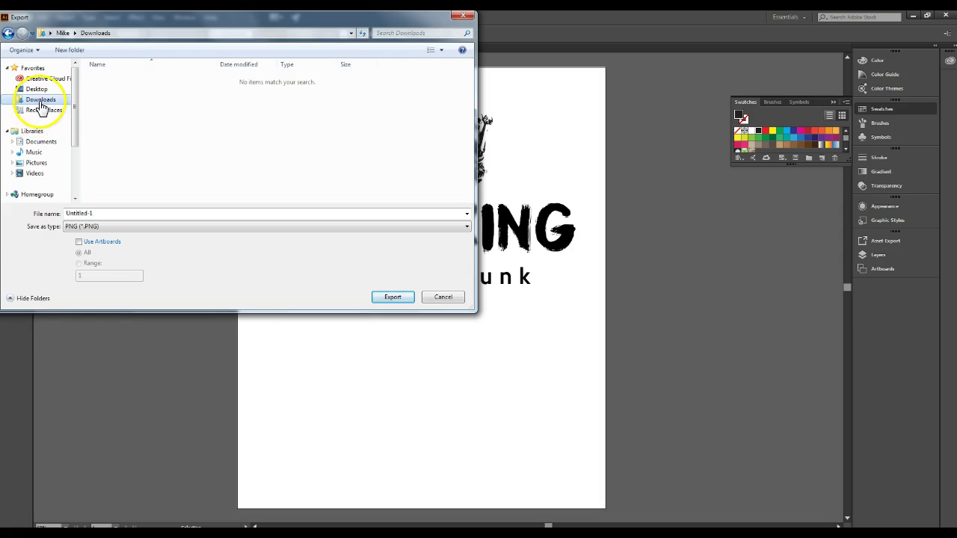
click(43, 144)
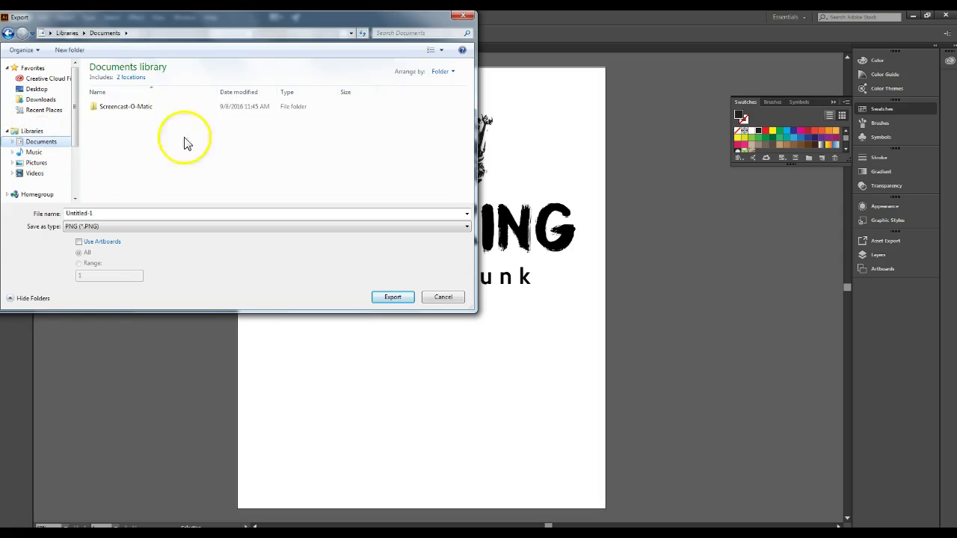
click(100, 214)
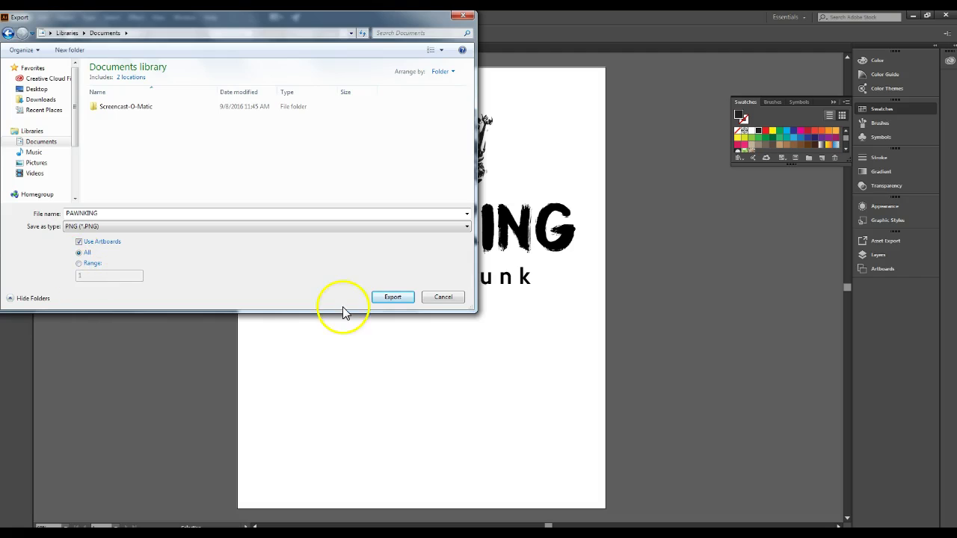
click(395, 297)
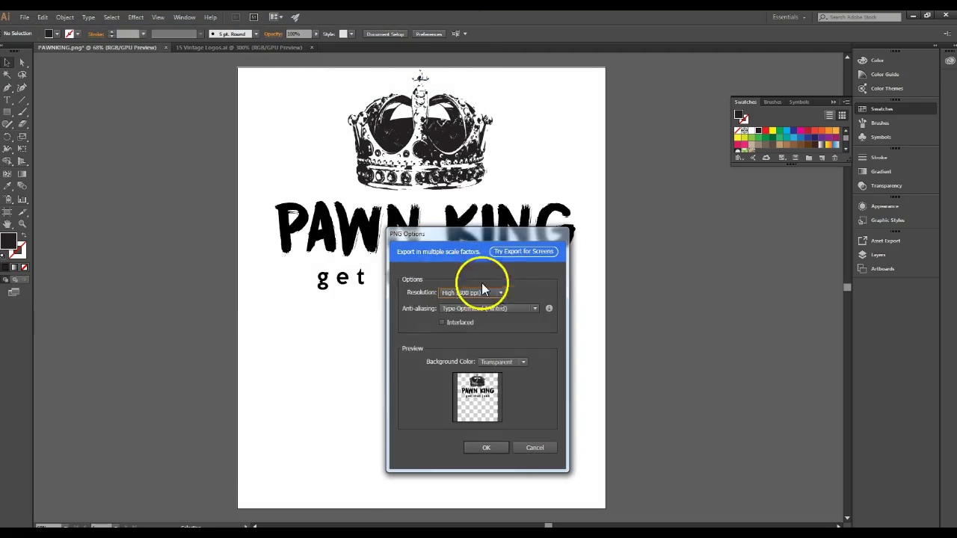
Try White and Black as the PNG background color, then set it back to Transparent
click(523, 362)
click(512, 385)
click(517, 362)
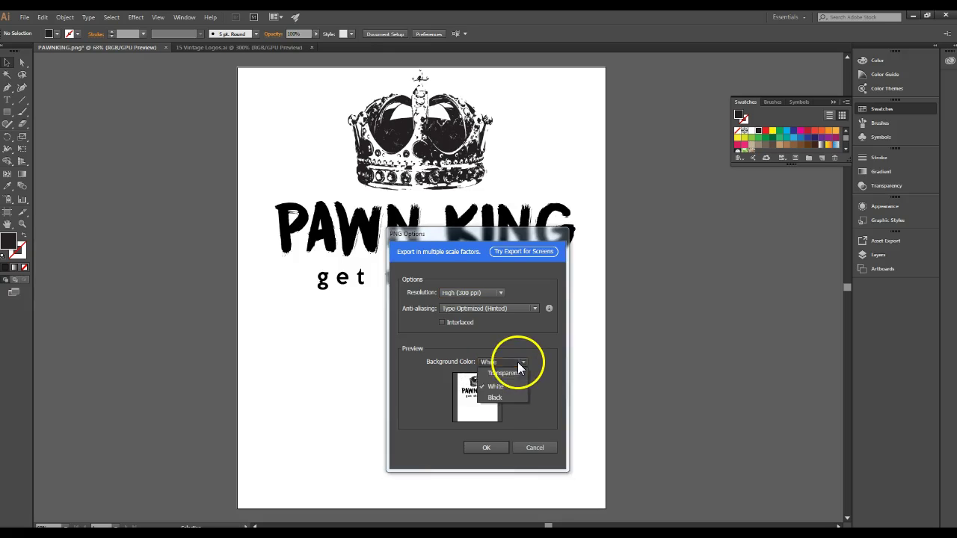
click(508, 394)
click(518, 363)
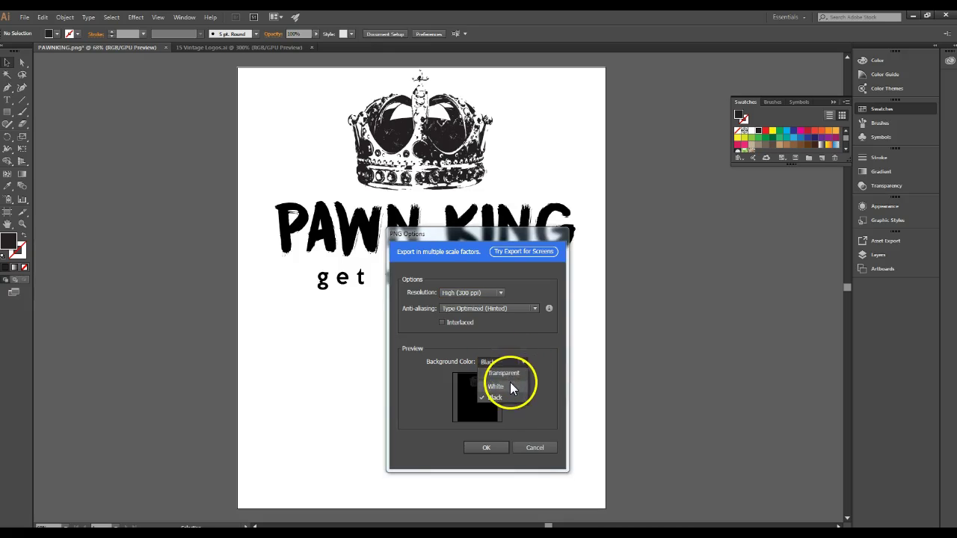
click(511, 385)
click(523, 365)
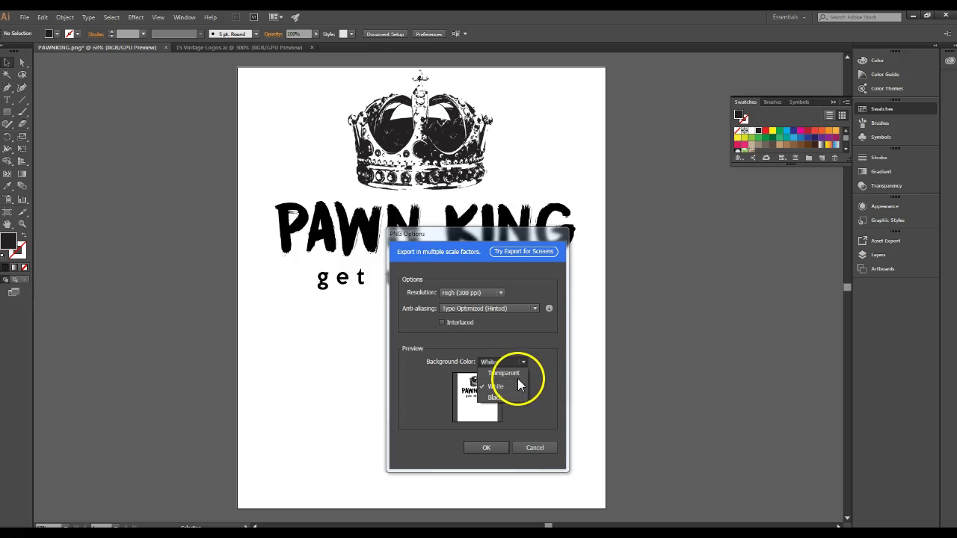
click(517, 379)
click(525, 364)
click(528, 359)
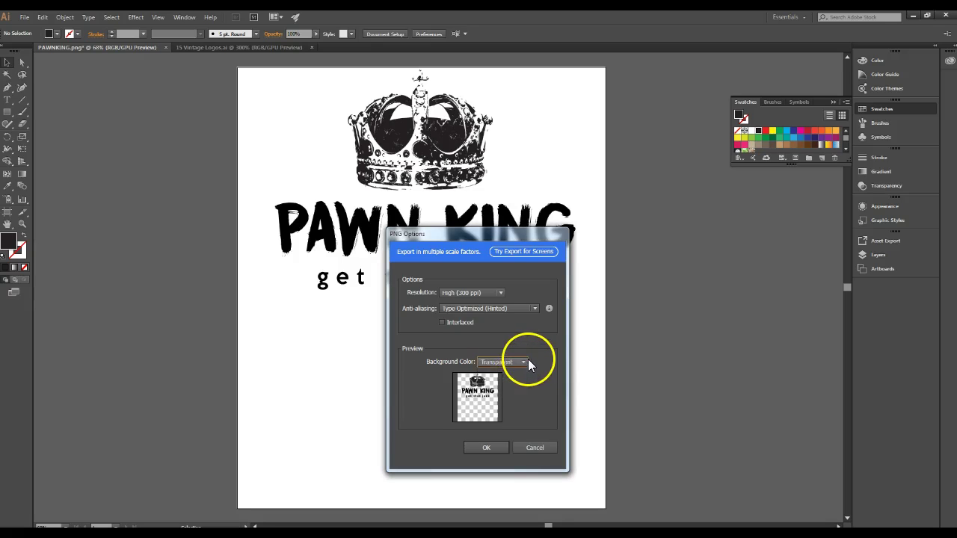
Export the PNG at High (300 ppi) with Type Optimized (Hinted) anti-aliasing and a transparent background
click(503, 291)
click(502, 292)
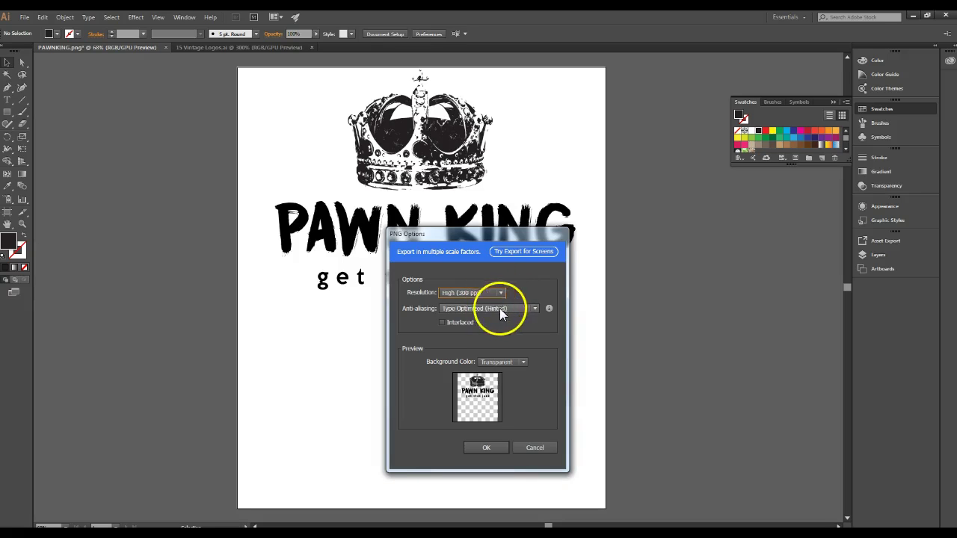
click(511, 304)
click(466, 323)
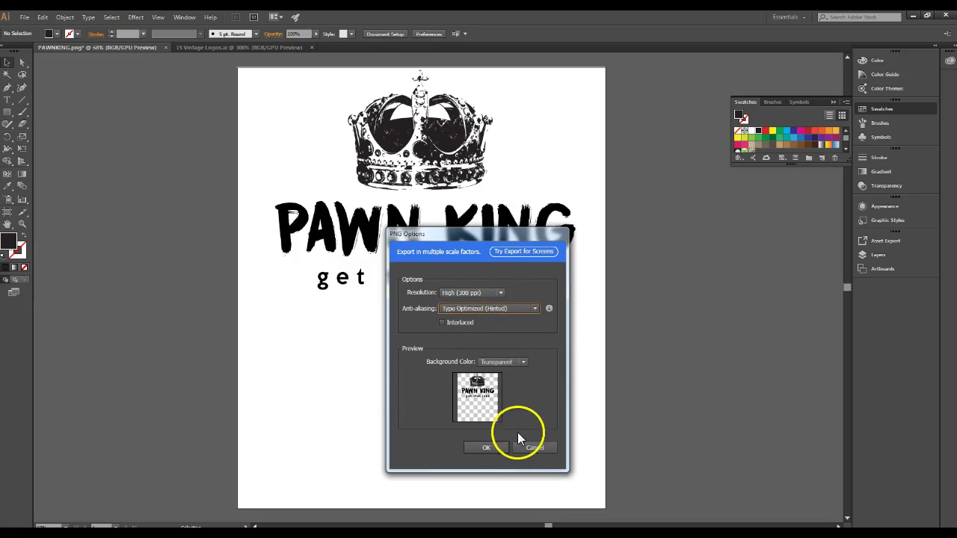
click(487, 447)
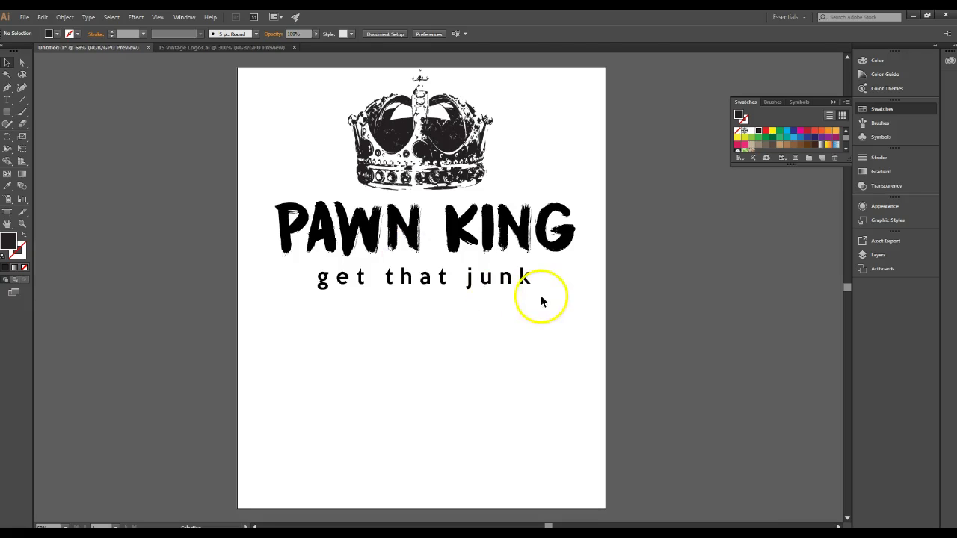
Fill the PAWN KING title with the dark green swatch
click(488, 282)
click(508, 224)
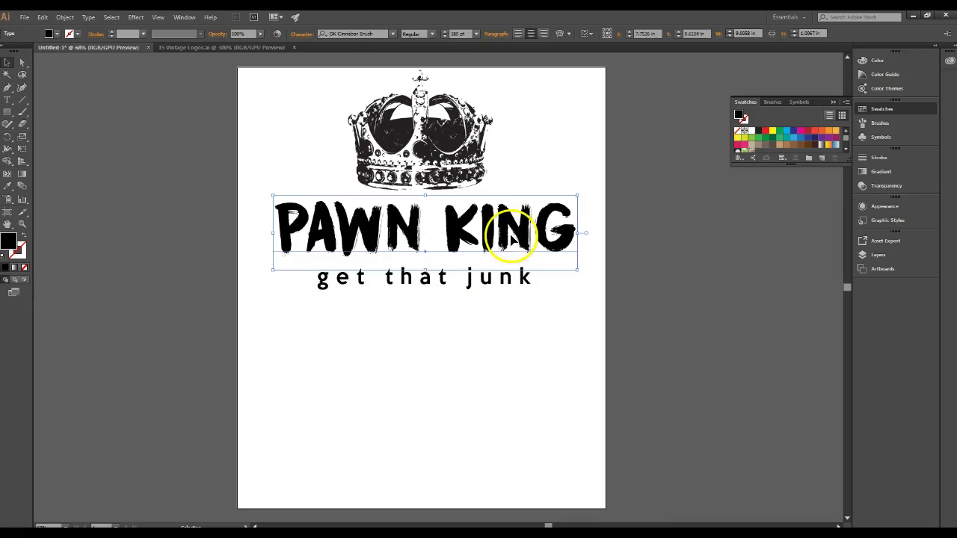
click(768, 139)
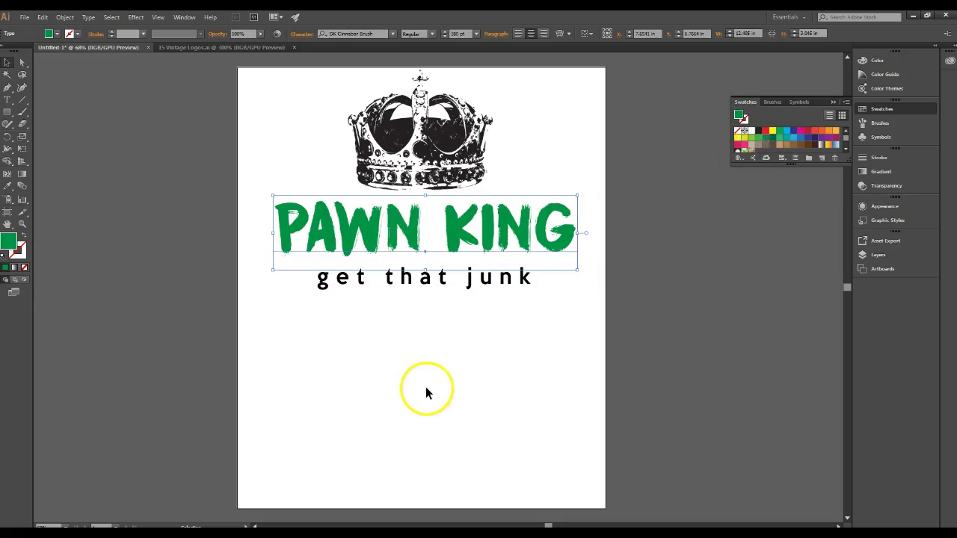
Try the light green and the red swatch as the fill of the tagline "get that junk"
click(438, 278)
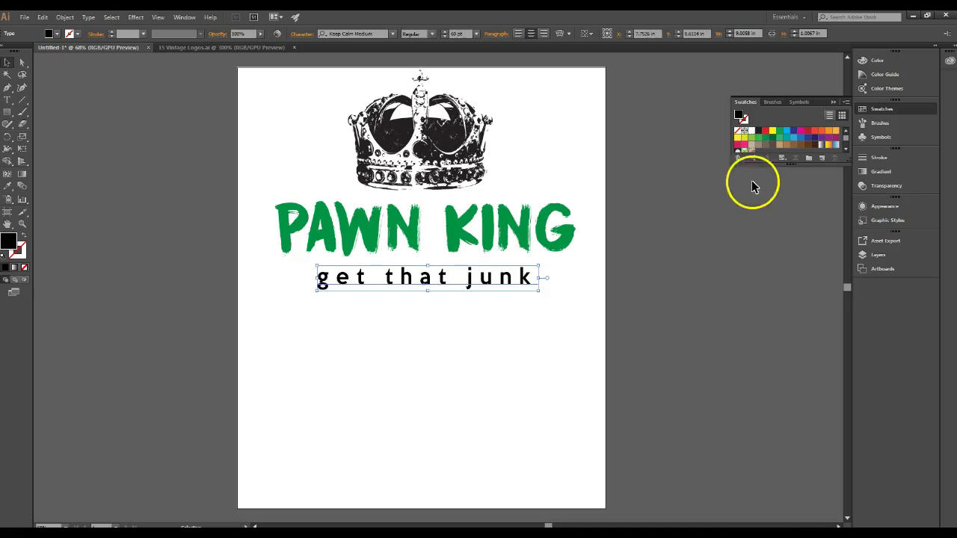
click(752, 137)
click(523, 320)
click(502, 273)
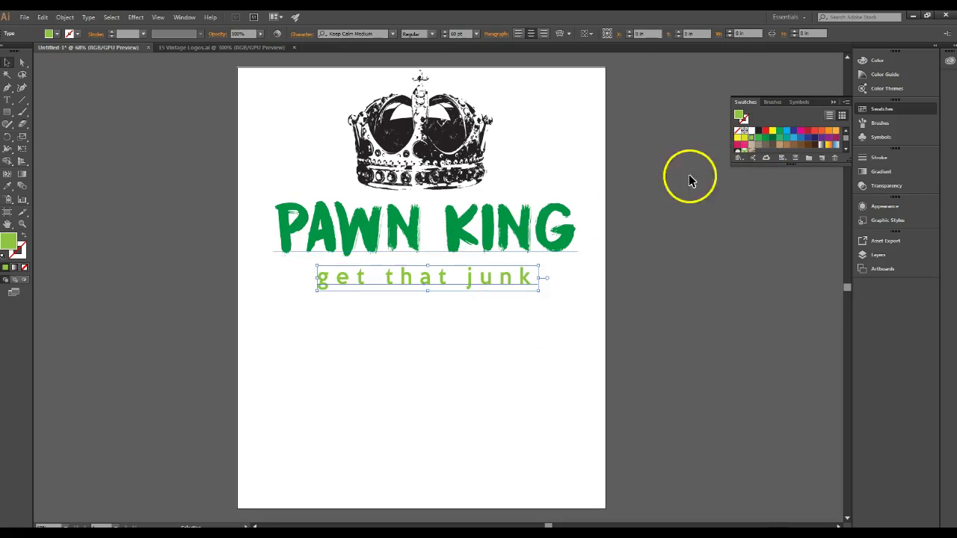
click(765, 131)
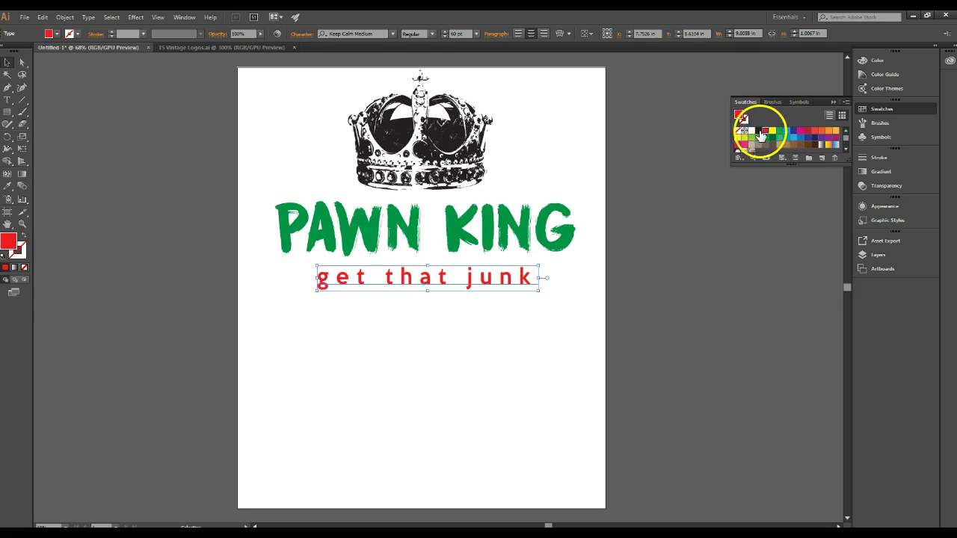
Fill the tagline "get that junk" with the black swatch and clear the selection
click(759, 130)
click(545, 225)
click(527, 155)
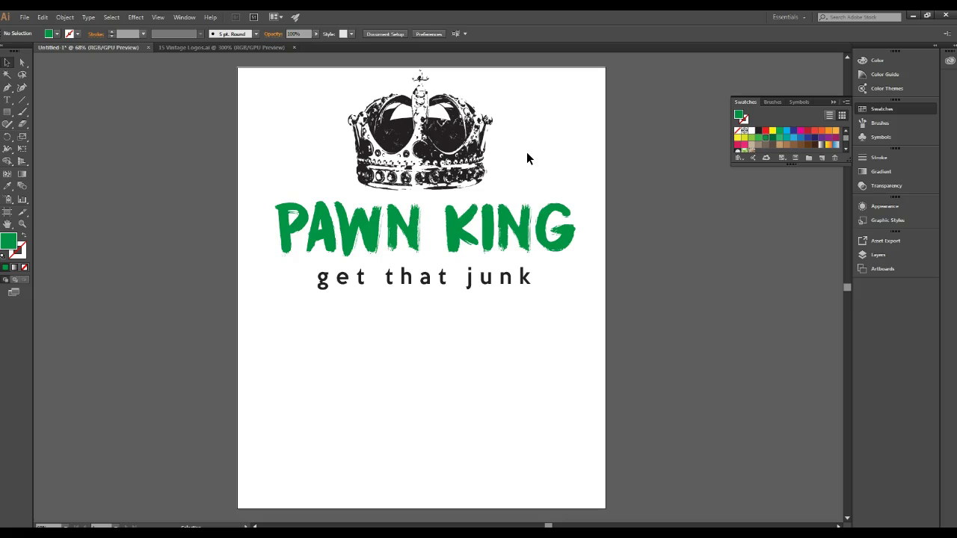
Ungroup the mustache logo in the 15 Vintage Logos.ai document
click(267, 44)
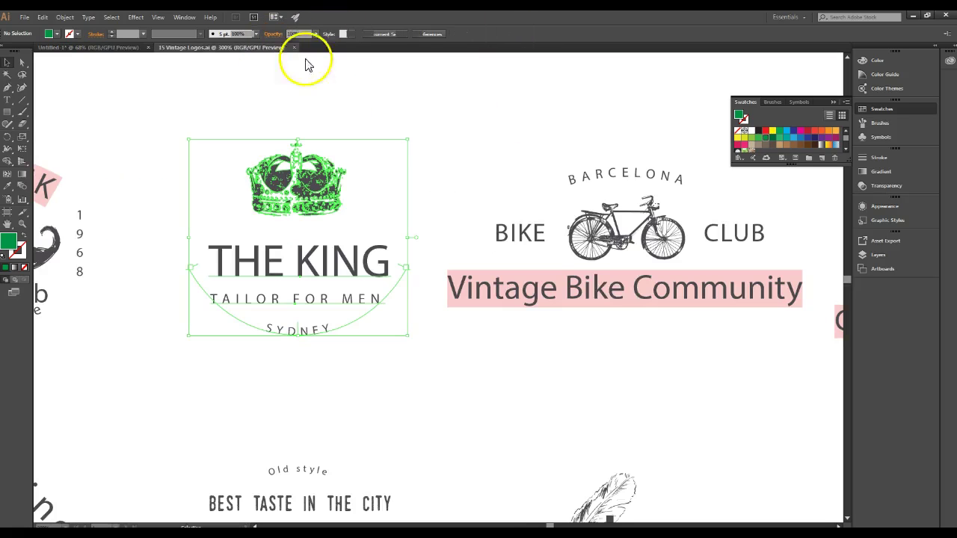
scroll(484, 381, down, 2)
scroll(482, 378, down, 5)
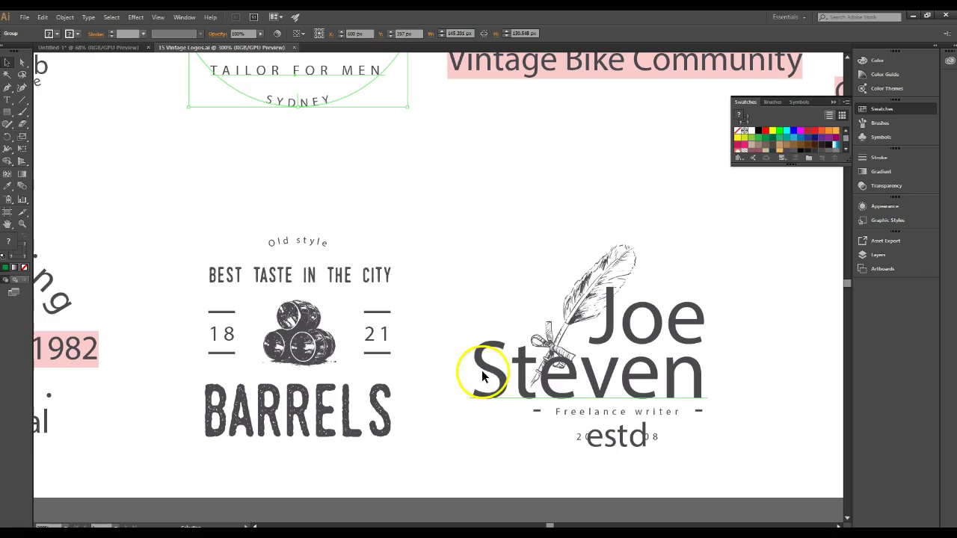
click(487, 524)
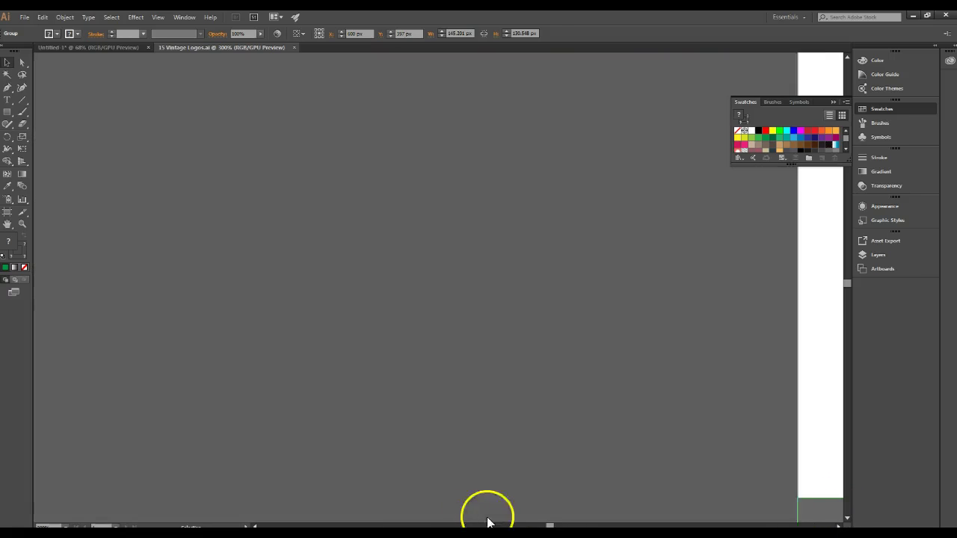
scroll(584, 513, right, 5)
scroll(542, 501, left, 4)
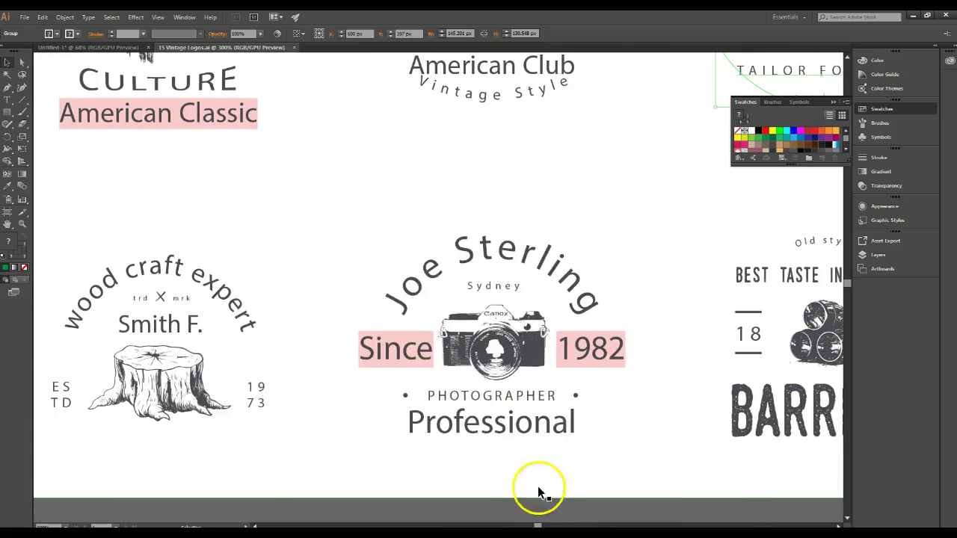
scroll(355, 322, up, 3)
scroll(349, 310, up, 3)
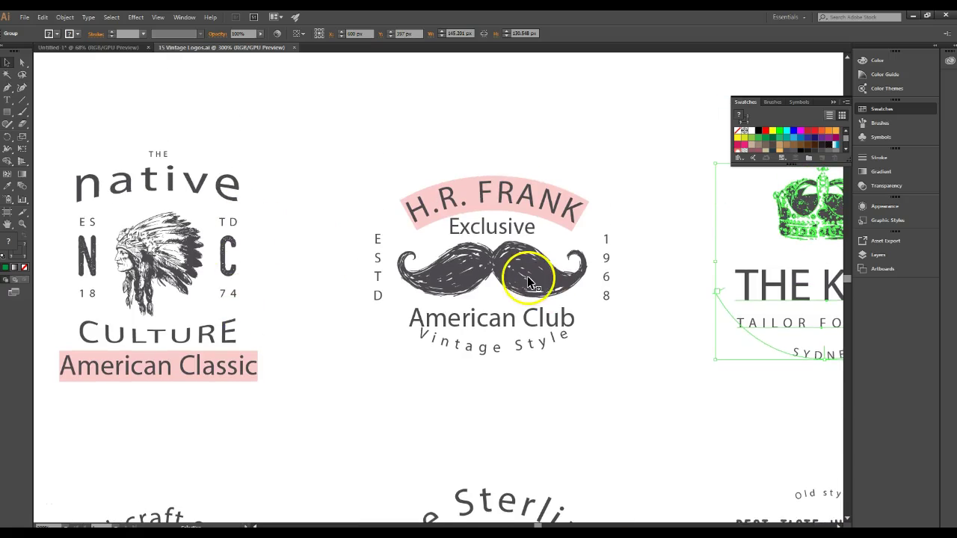
click(524, 278)
right_click(523, 282)
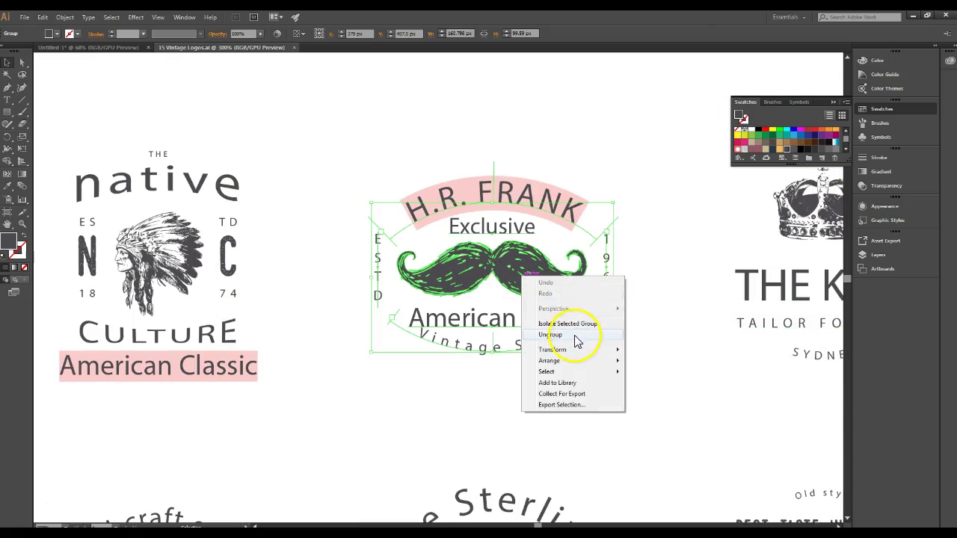
click(573, 334)
Bring the mustache into the PAWN KING document, enlarge it to about 9.4 in wide and center it below the tagline
click(533, 291)
drag(533, 290, 521, 311)
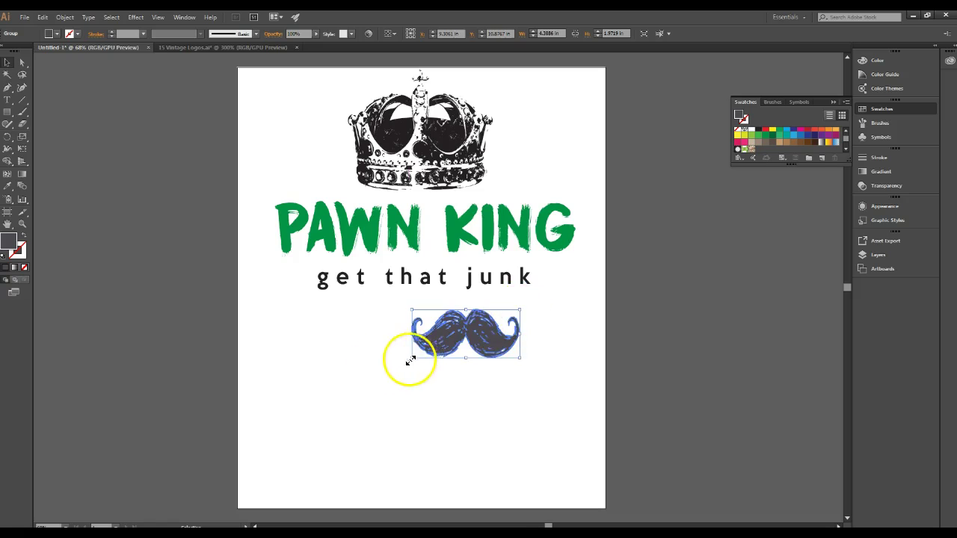
drag(408, 362, 304, 386)
drag(434, 342, 453, 357)
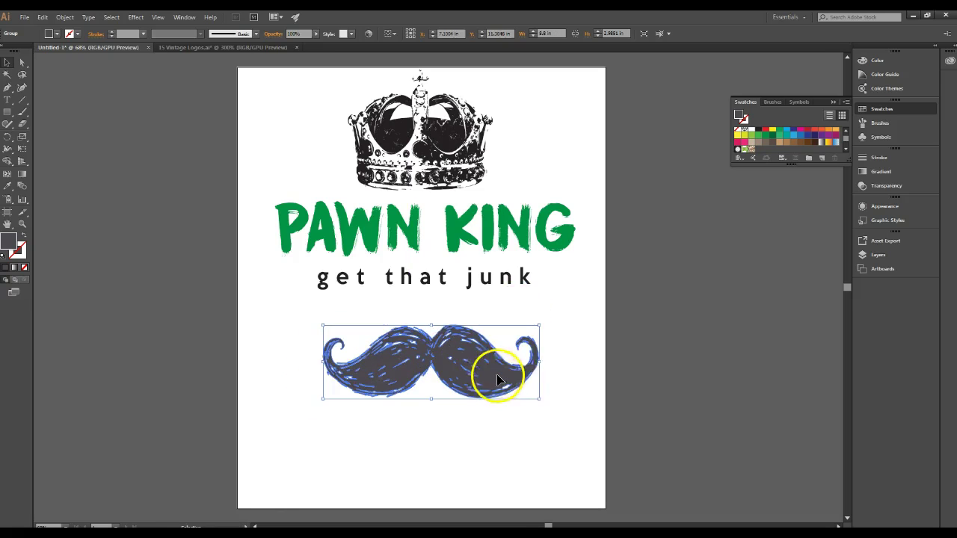
drag(540, 397, 556, 396)
drag(484, 359, 456, 322)
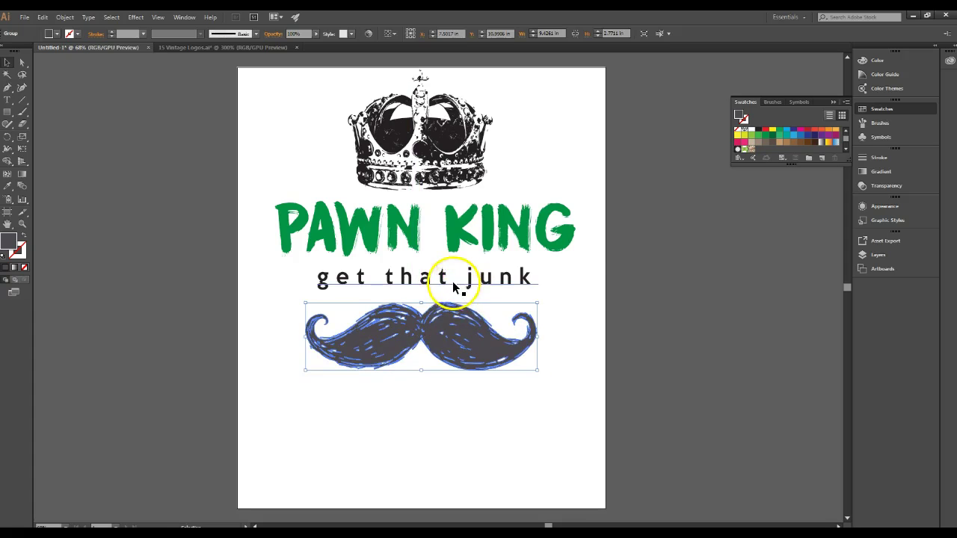
Move the title and tagline down together to open a gap below the crown for the mustache
click(577, 301)
click(345, 222)
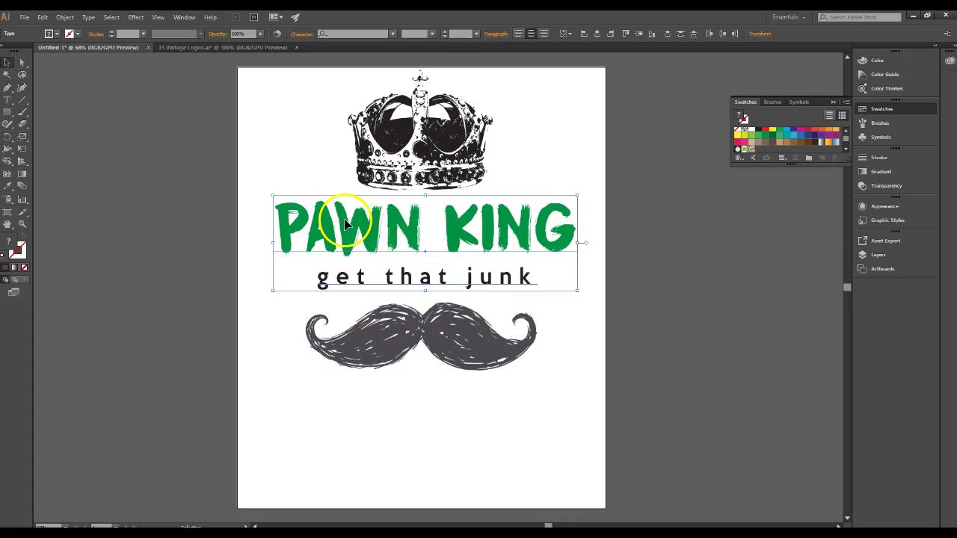
key(shift+Down)
key(shift+Down)
key(shift+Down)
key(shift+Down)
key(shift+Down)
key(shift+Down)
key(shift+Down)
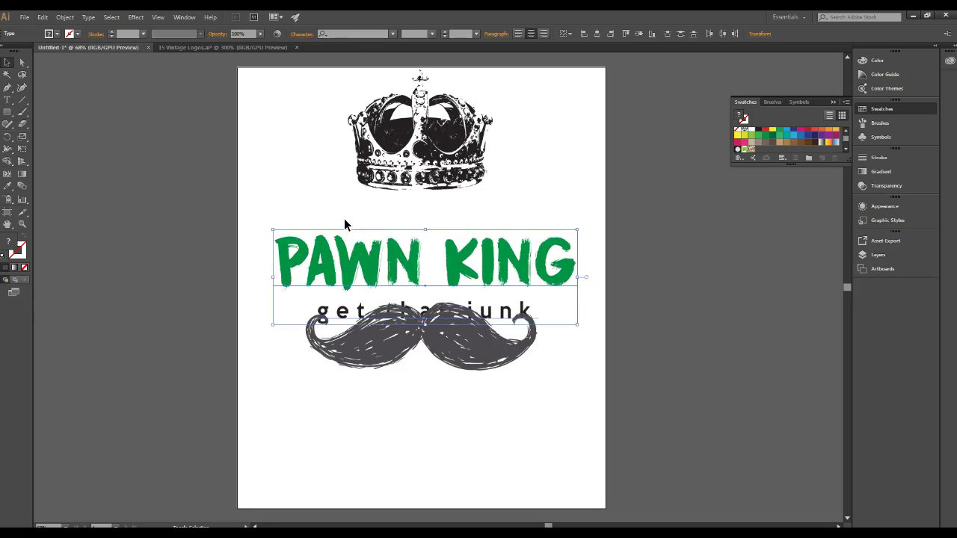
key(shift+Down)
key(shift+Down)
key(shift+Down)
key(shift+Down)
key(shift+Down)
key(shift+Down)
key(shift+Down)
key(shift+Down)
Move the mustache between the crown and the title and fill it with the black swatch
click(480, 368)
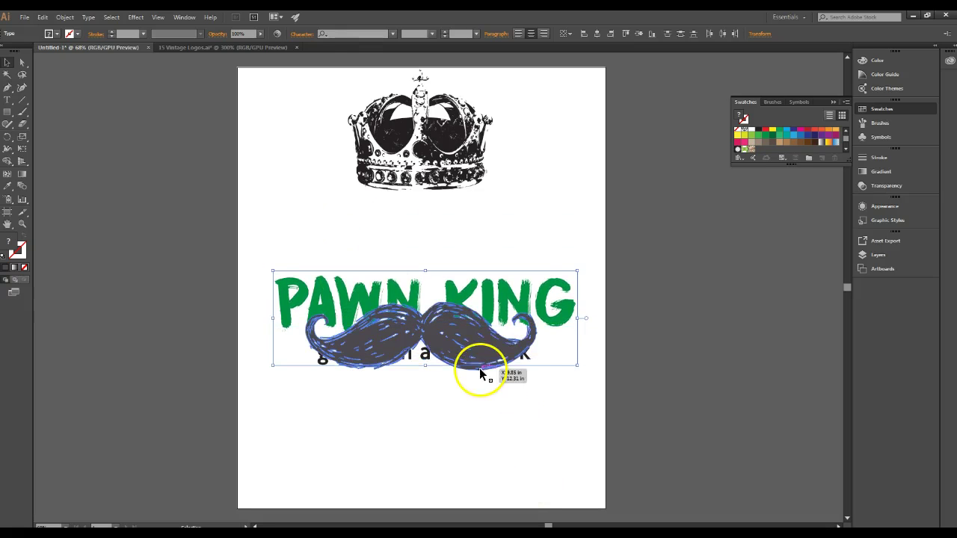
drag(470, 345, 466, 233)
click(757, 130)
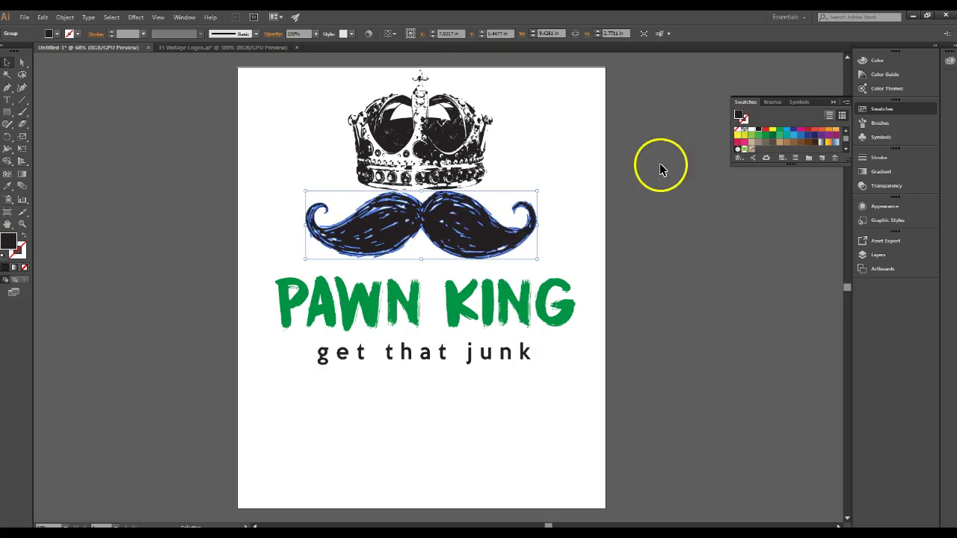
scroll(487, 209, up, 2)
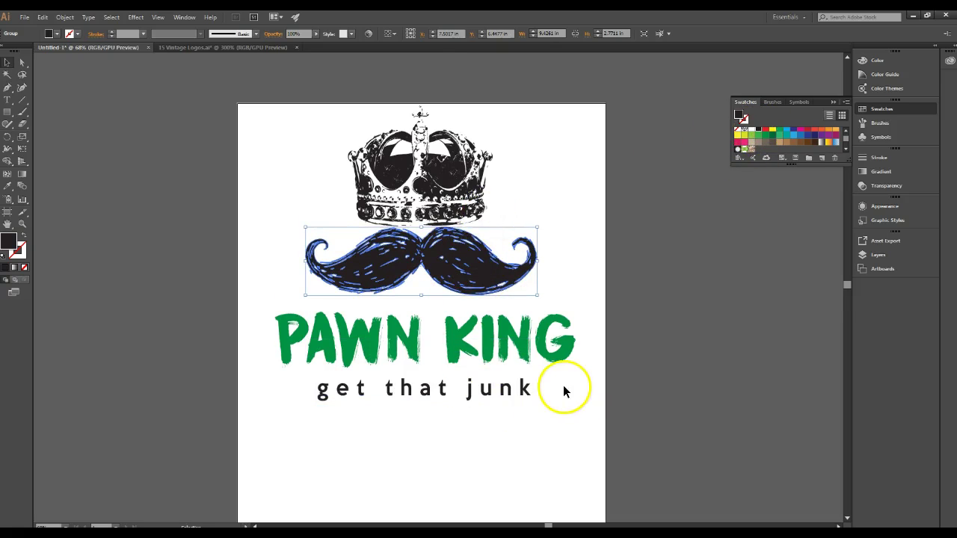